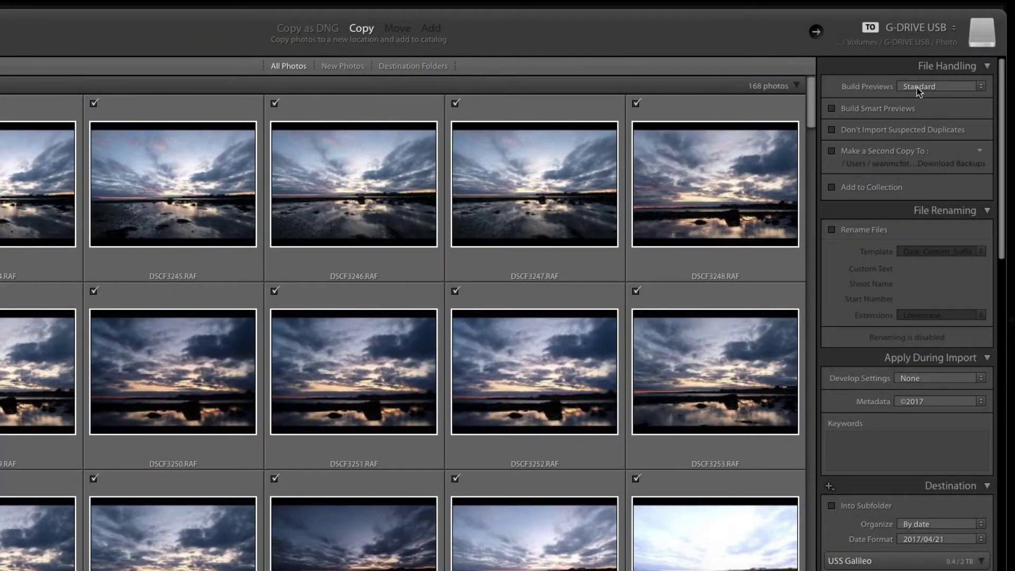
# Review the import's preview-building options, cancel the import, and open a portrait in Loupe view.
pyautogui.click(926, 86)
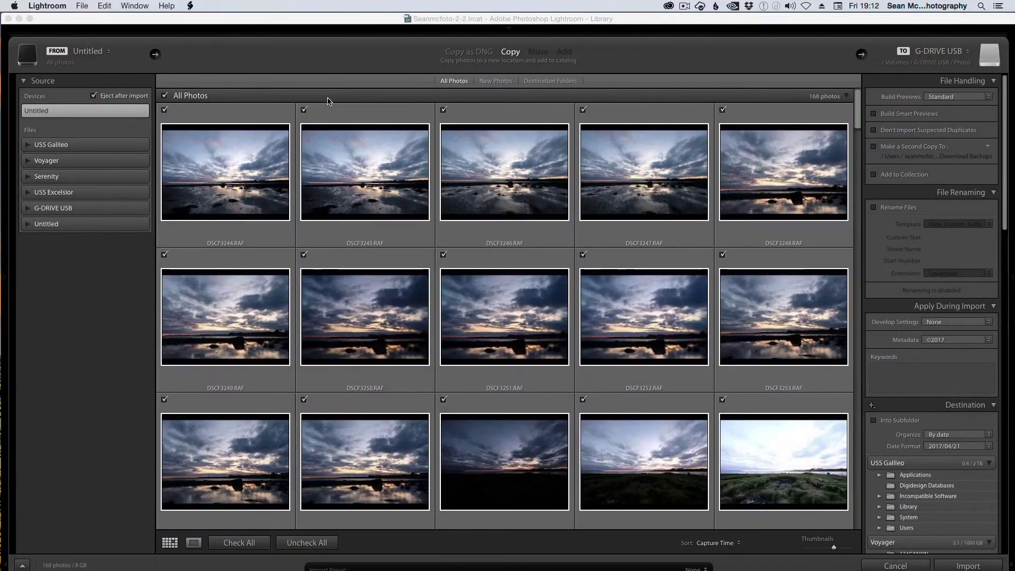
pyautogui.click(895, 566)
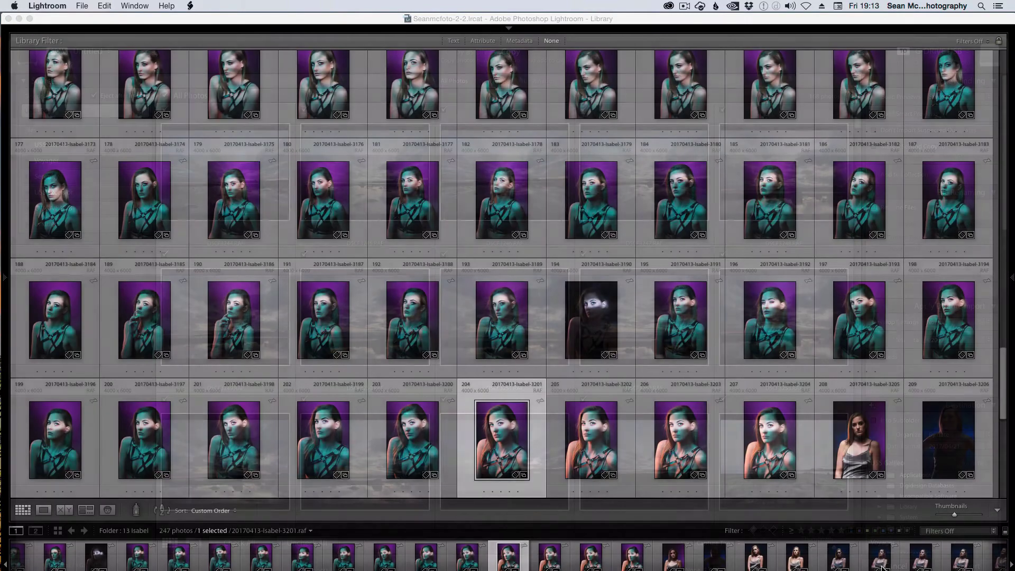
pyautogui.doubleClick(500, 444)
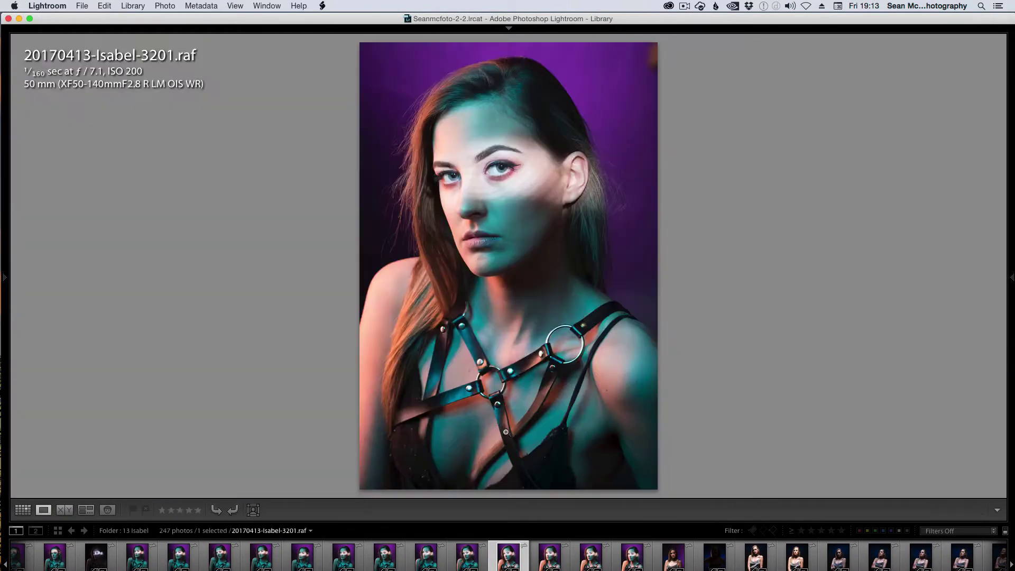
# Check the eyes at 1:1, then show the neighbouring portrait ending 3199 full-frame.
pyautogui.click(514, 145)
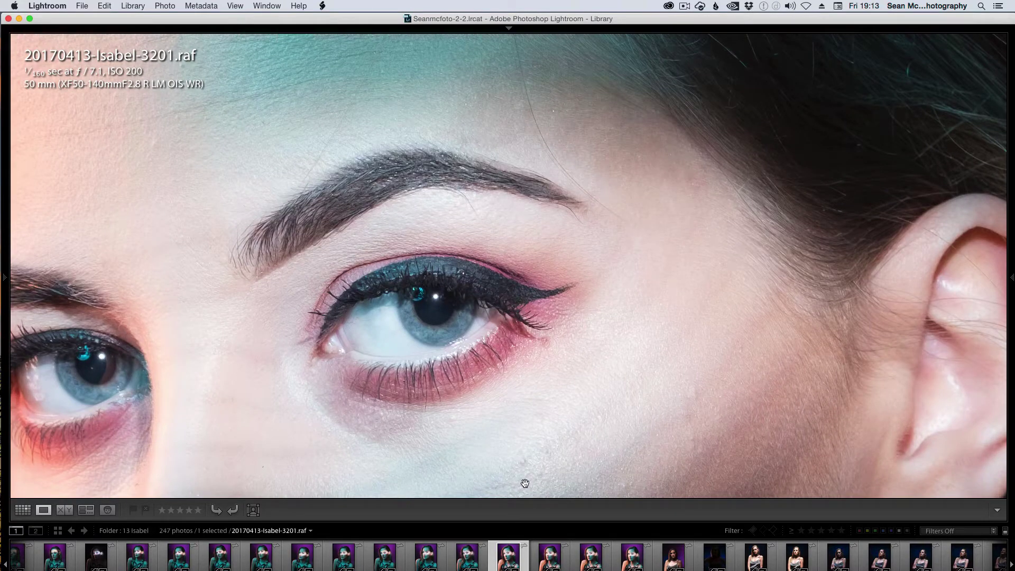
pyautogui.moveTo(243, 279); pyautogui.dragTo(511, 263)
pyautogui.click(511, 264)
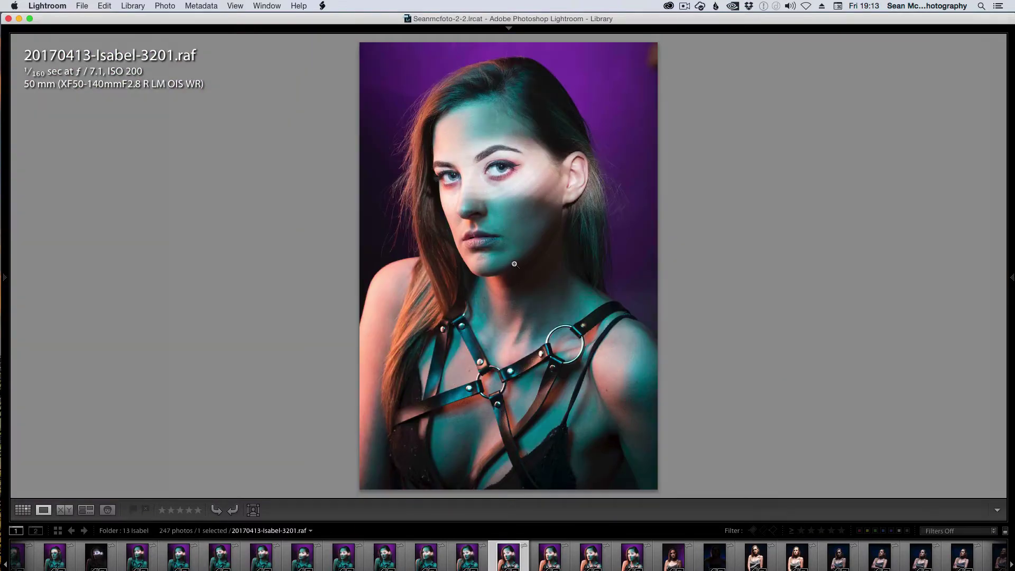
pyautogui.click(425, 559)
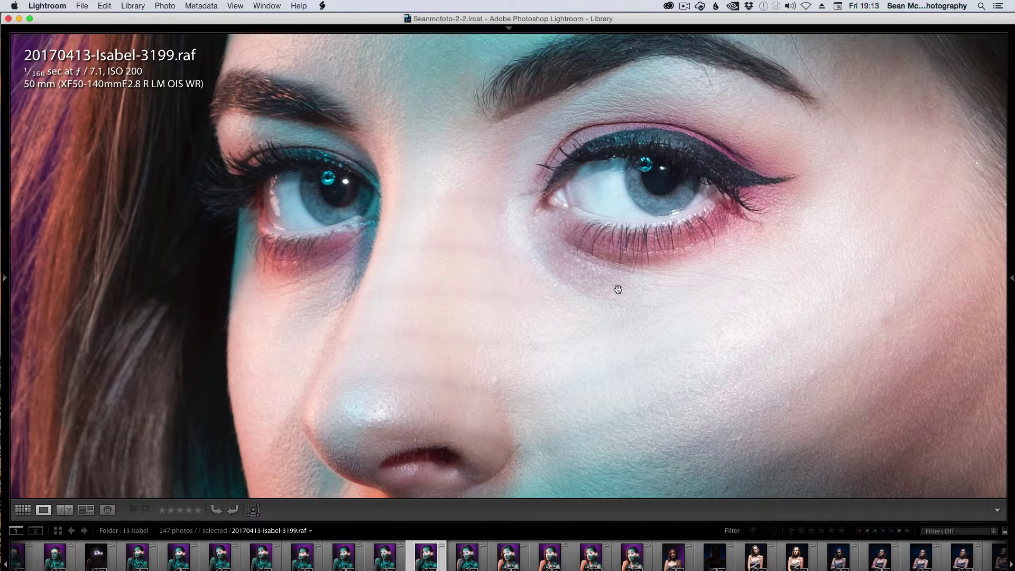
pyautogui.click(662, 331)
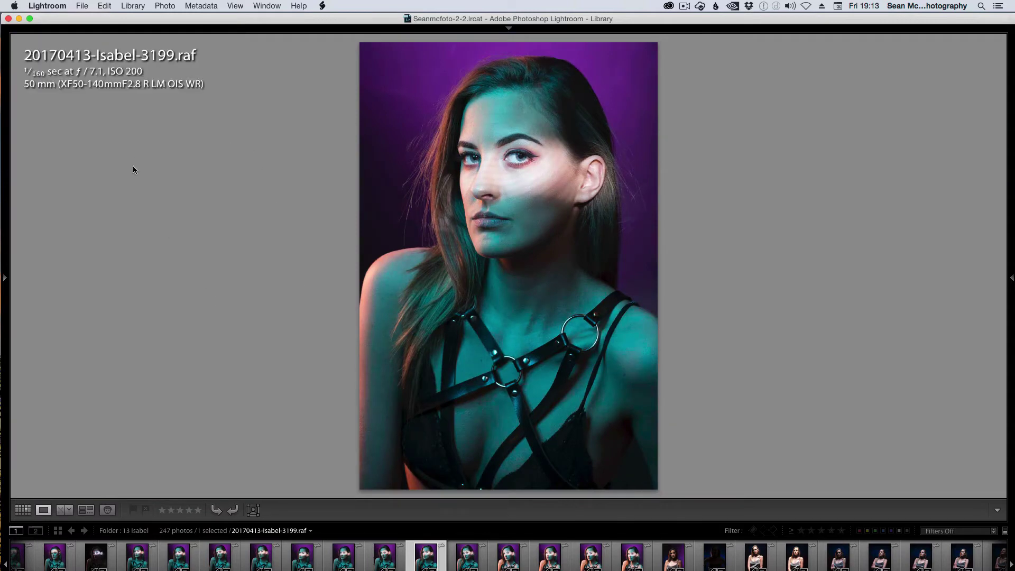
# In Catalog Settings > File Handling, keep preview size Auto (1920px) and quality Medium.
pyautogui.click(47, 6)
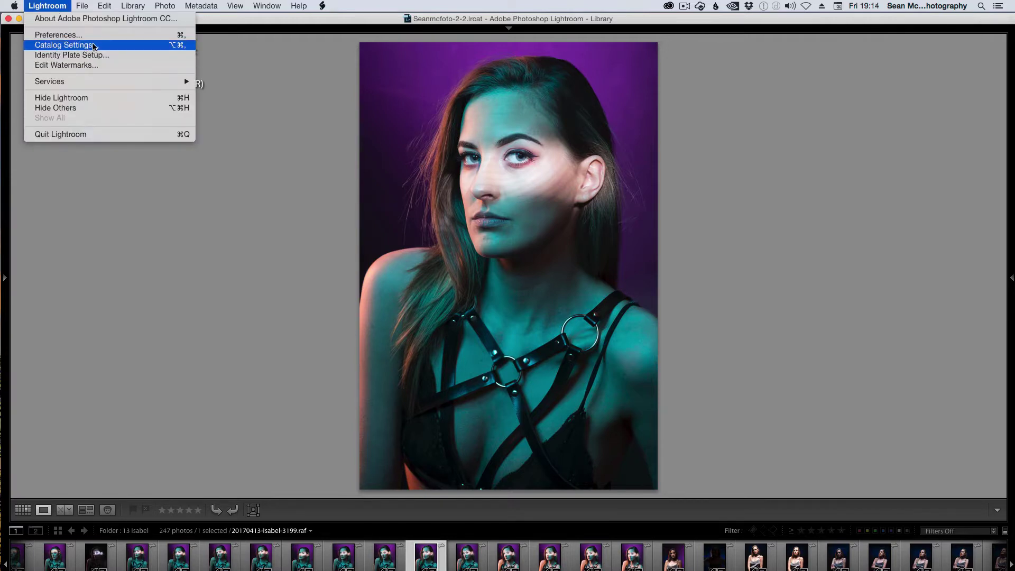
pyautogui.click(111, 46)
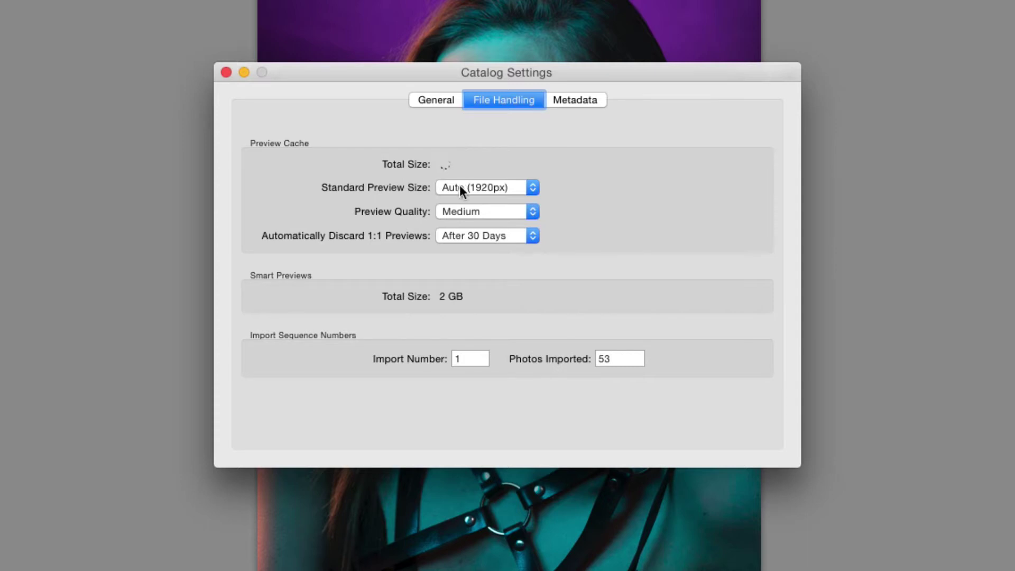
pyautogui.click(484, 188)
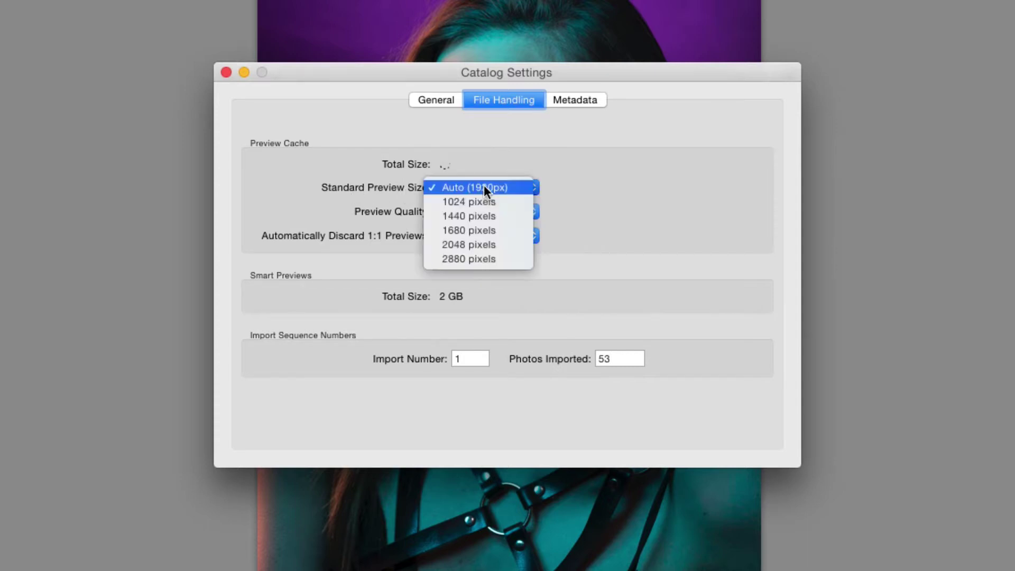
pyautogui.click(514, 187)
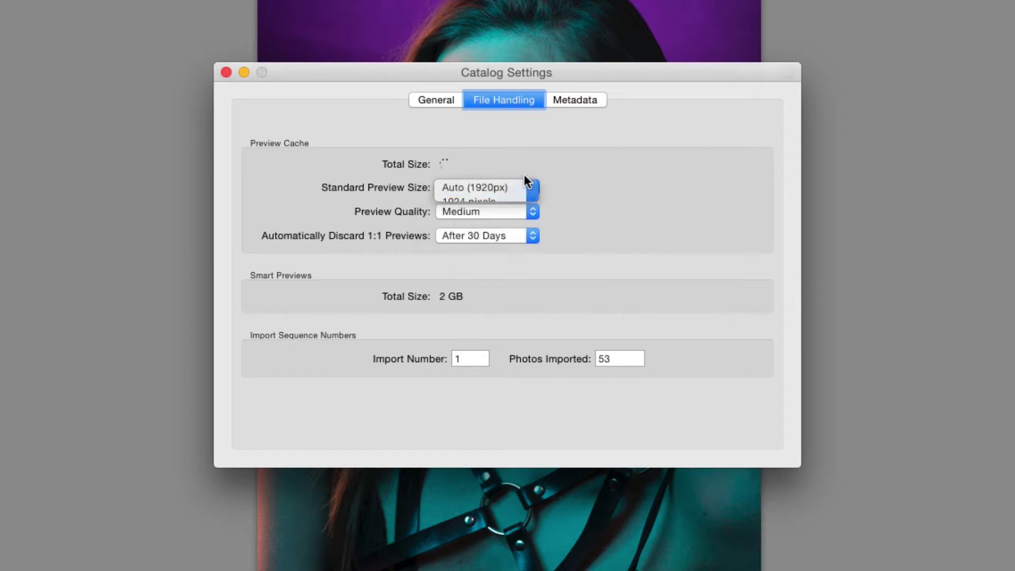
pyautogui.click(501, 211)
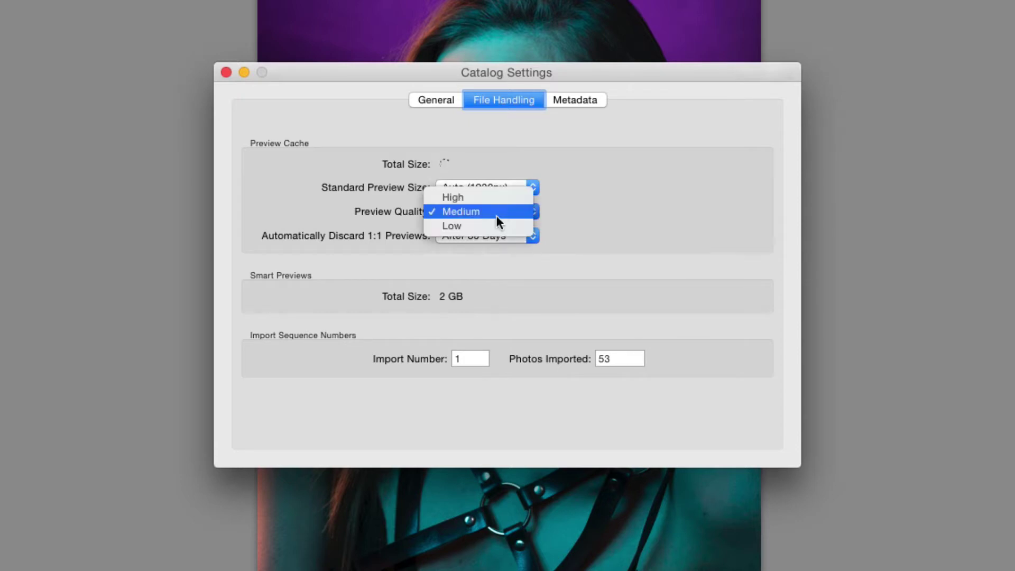
pyautogui.click(604, 206)
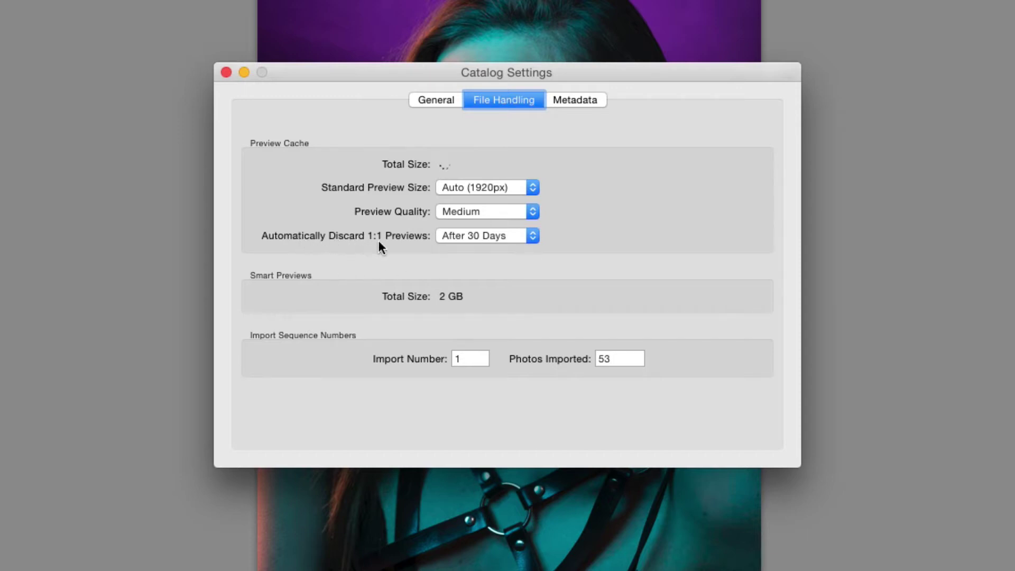
pyautogui.click(486, 240)
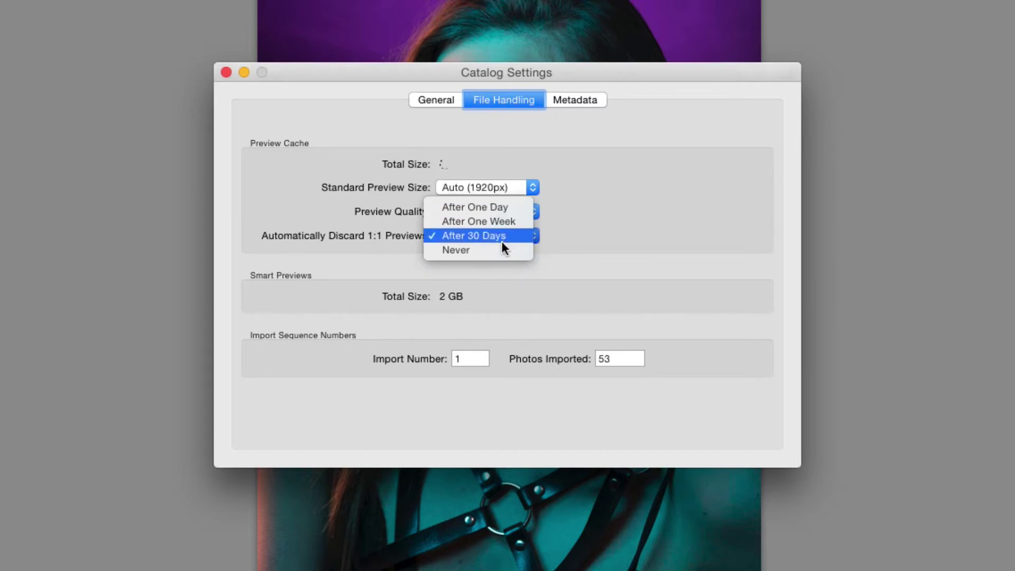
pyautogui.click(387, 256)
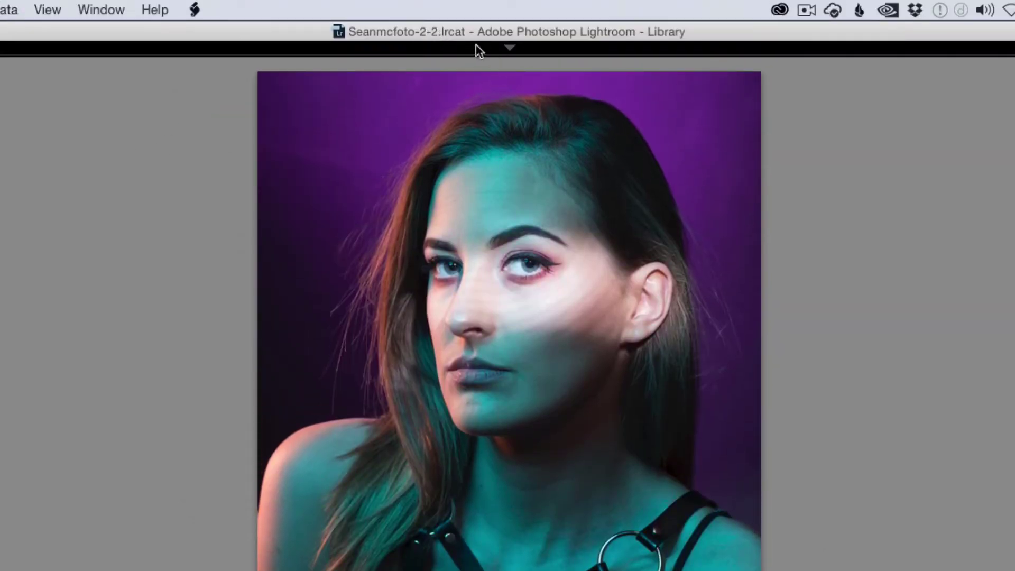
# Show the Lightroom Catalog folder as a Finder list and select the 139.88 GB Previews.lrdata.
pyautogui.keyDown('super'); pyautogui.click(443, 32); pyautogui.keyUp('super')
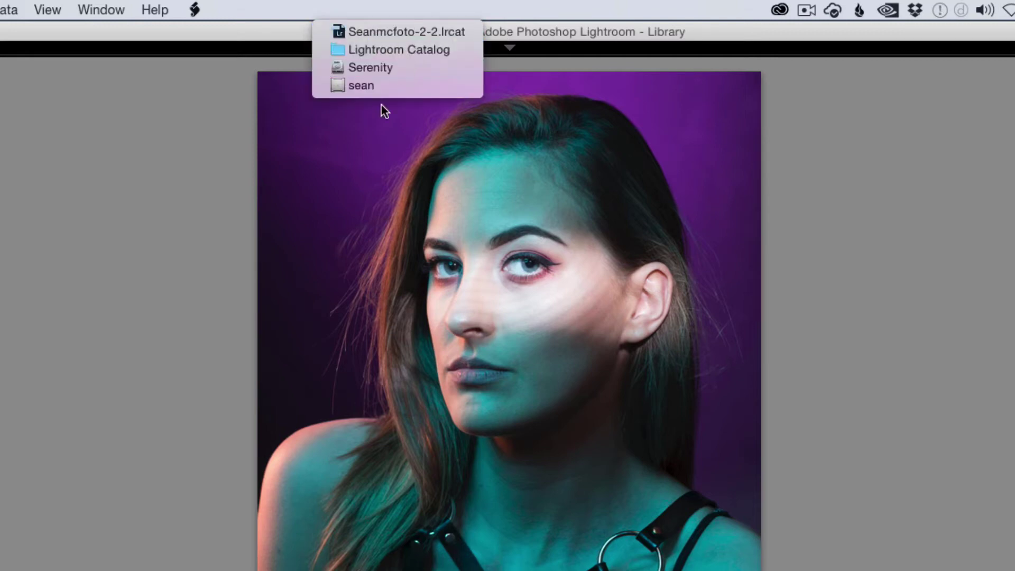
pyautogui.click(311, 192)
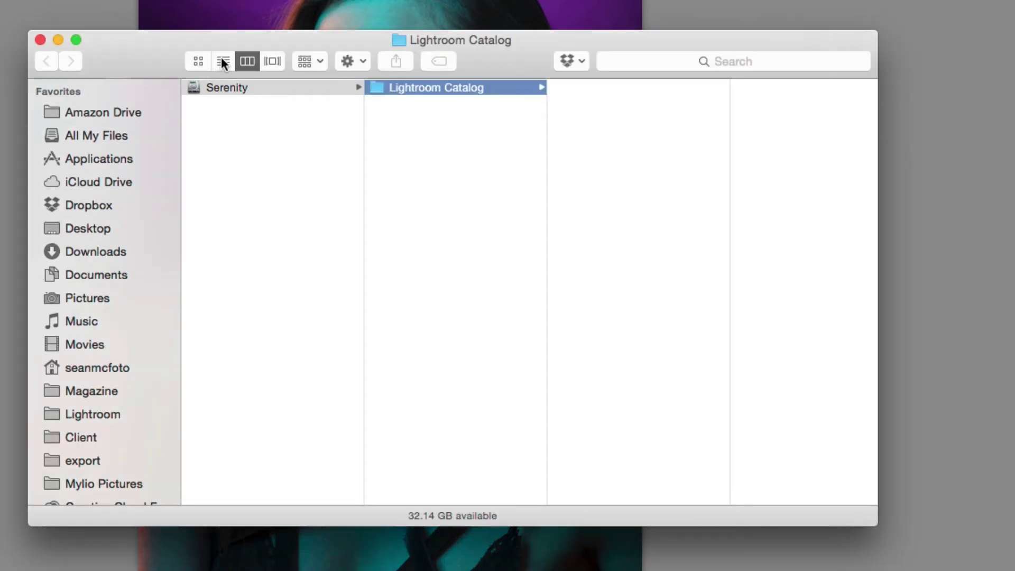
pyautogui.click(223, 61)
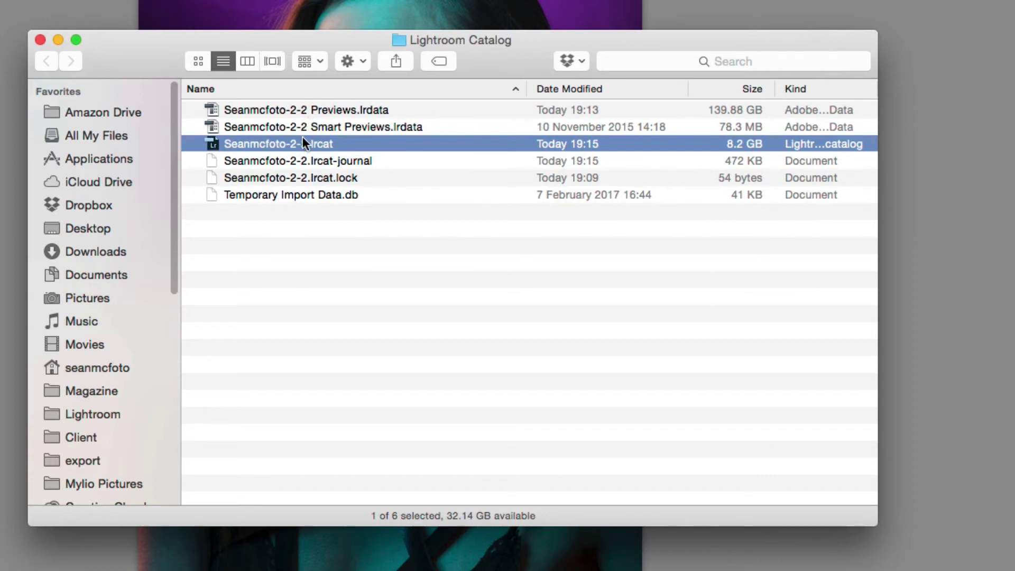
pyautogui.click(365, 109)
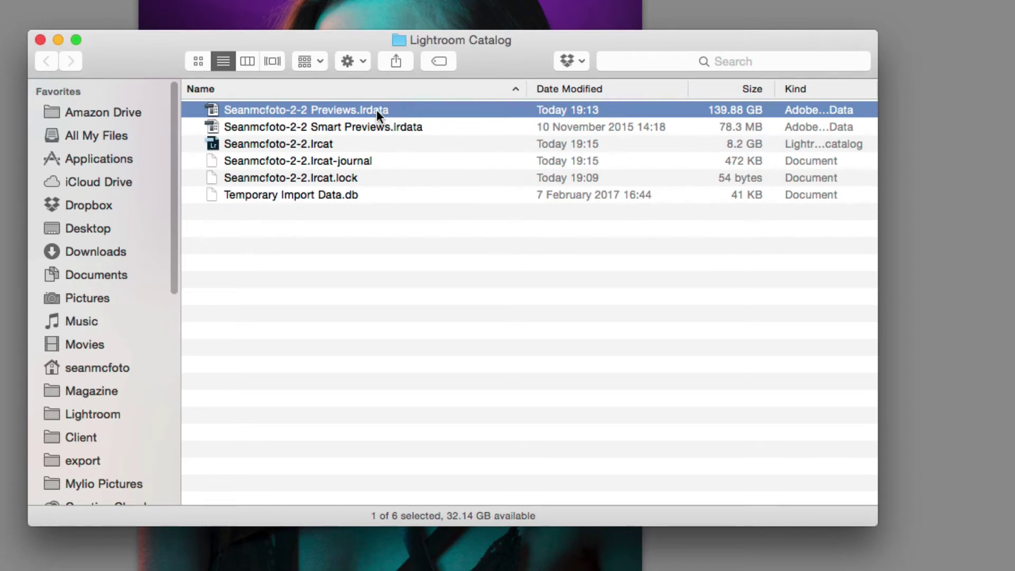
# Browse Previews.lrdata's contents in columns and select the 1.9 MB .lrprev file in 1/1A0A.
pyautogui.rightClick(327, 110)
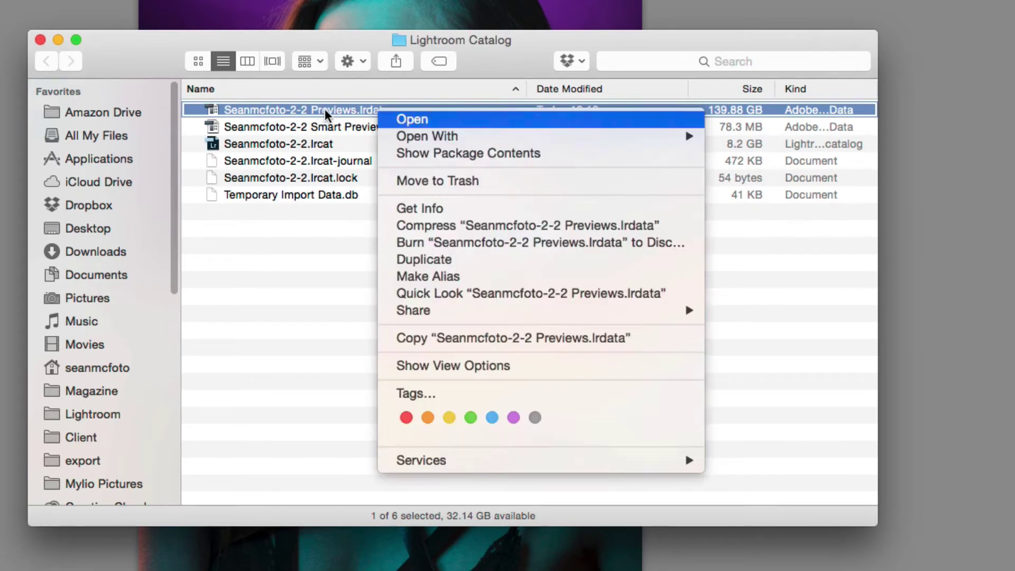
pyautogui.click(437, 153)
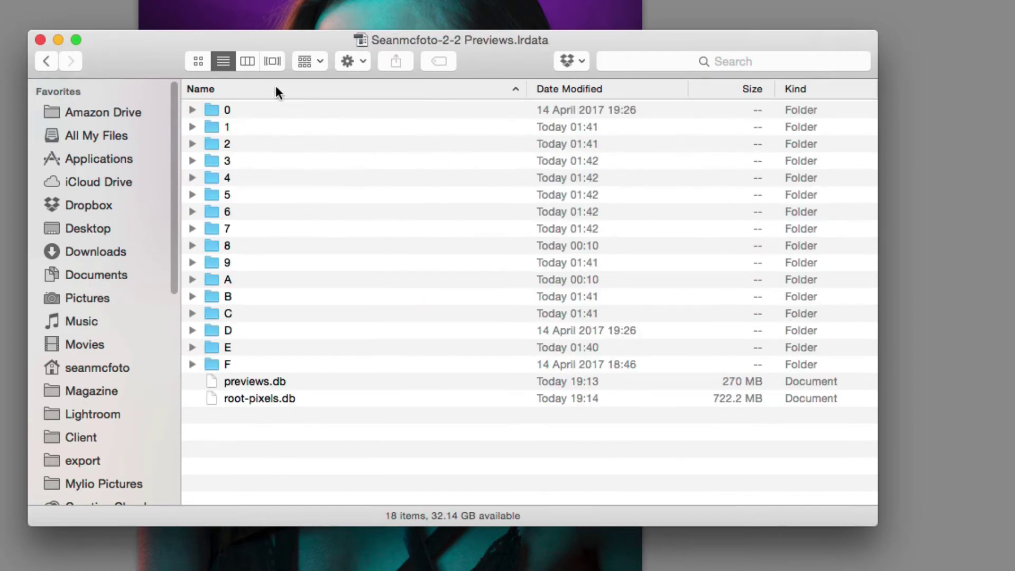
pyautogui.click(248, 61)
pyautogui.click(272, 104)
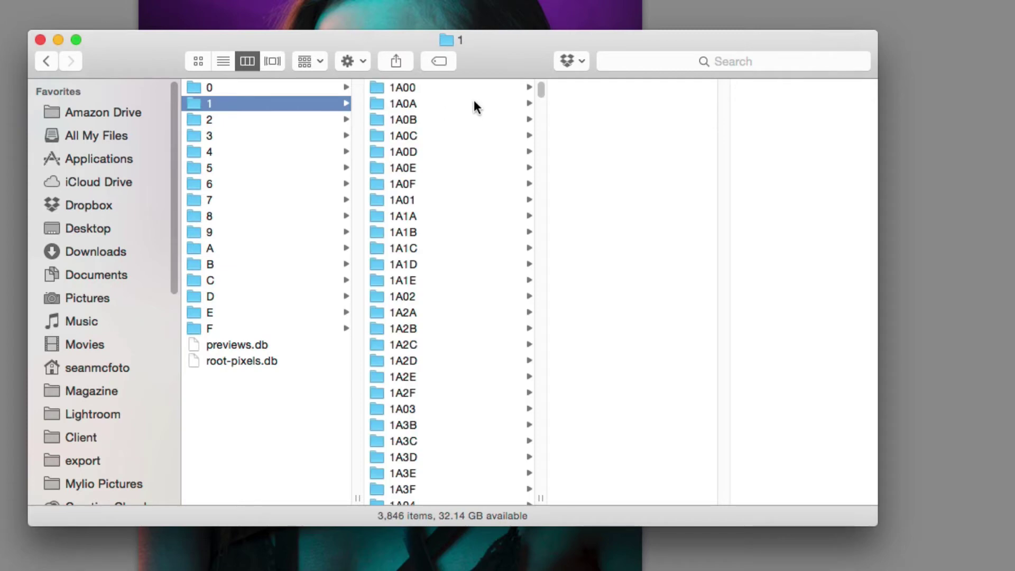
pyautogui.click(474, 103)
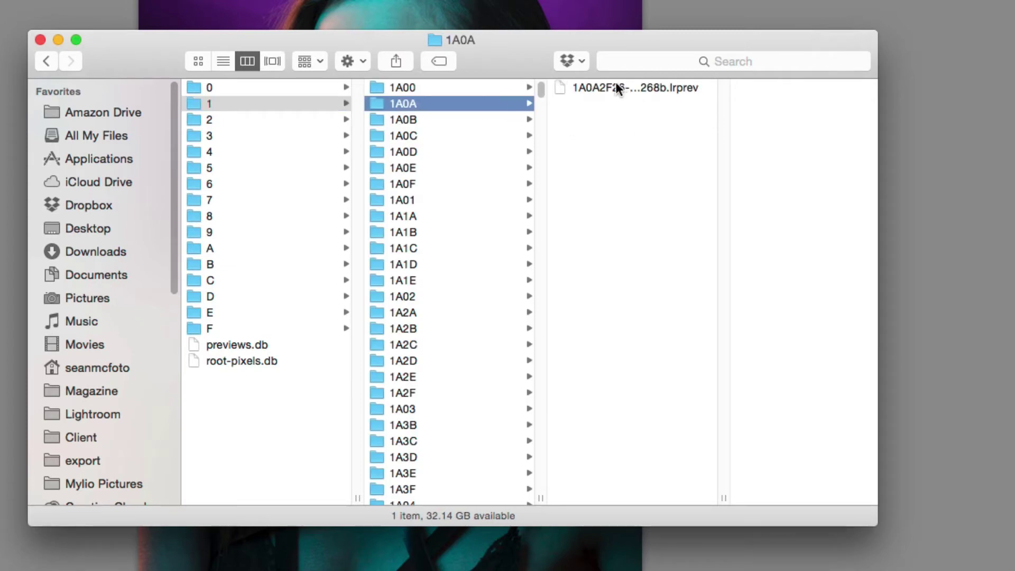
pyautogui.click(596, 88)
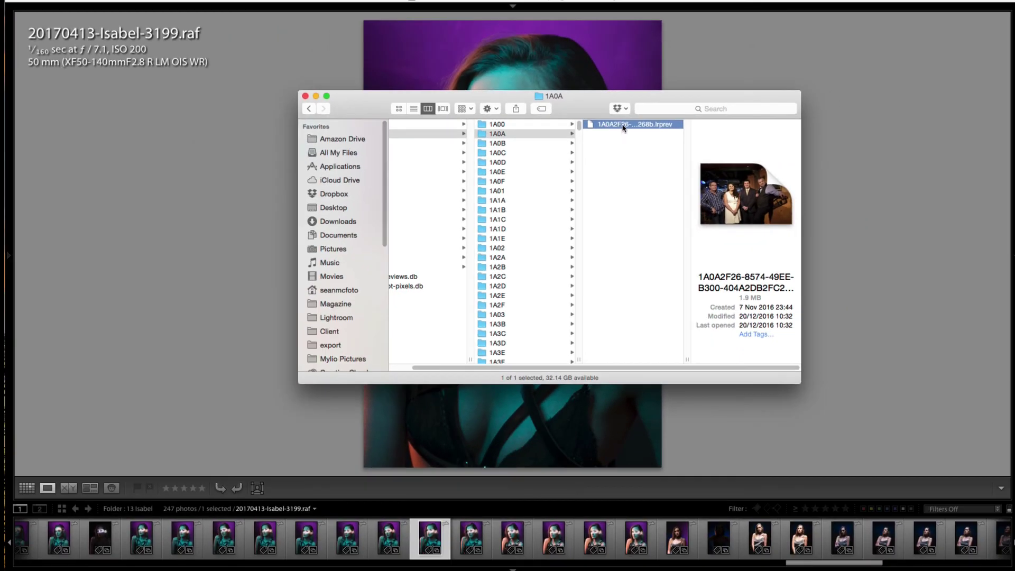
# Open the .lrprev file in TextEdit, enlarged to read its AdobeRGB header and preview sizes.
pyautogui.rightClick(579, 87)
pyautogui.moveTo(602, 139)
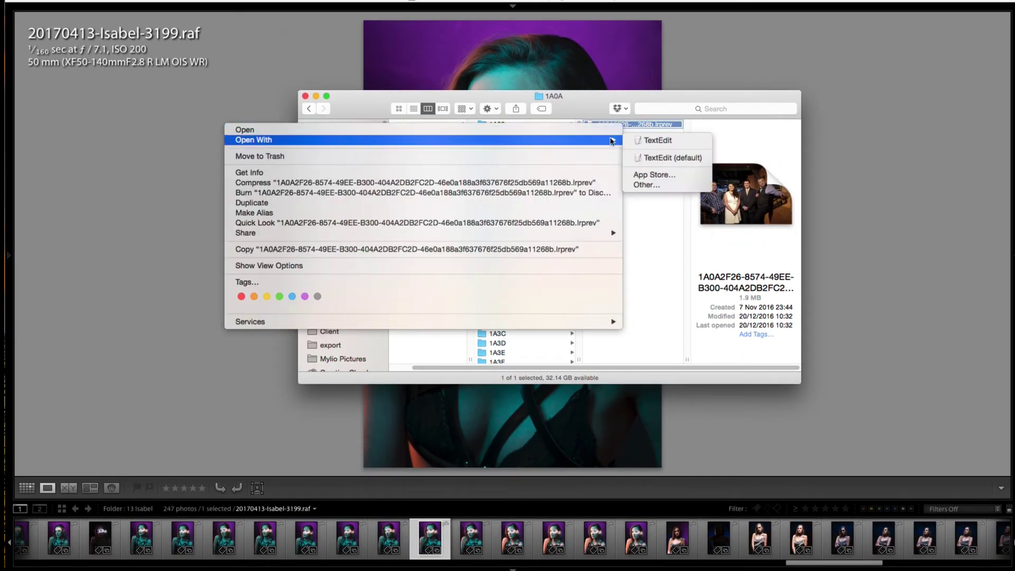
pyautogui.click(655, 141)
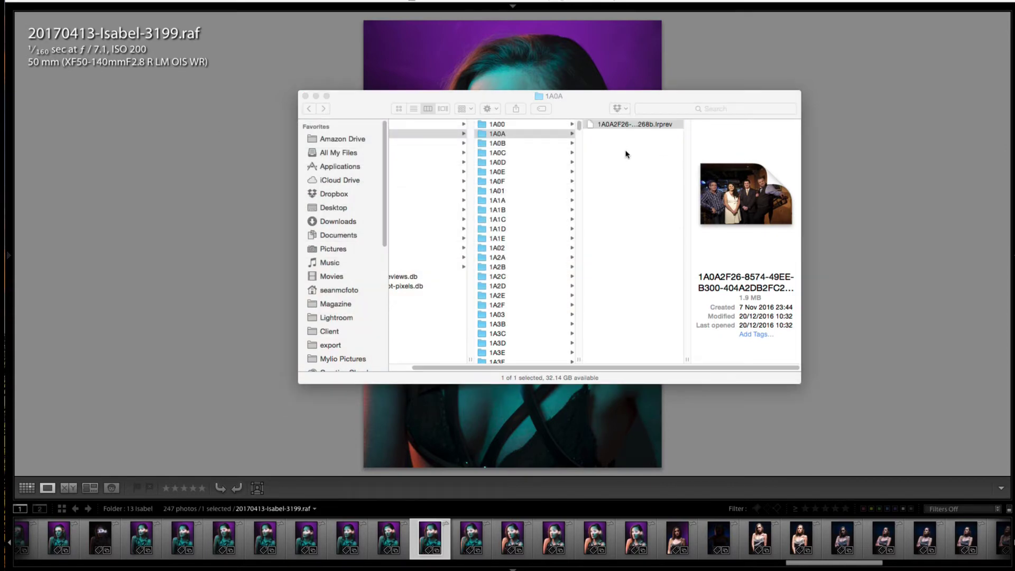
pyautogui.moveTo(344, 157); pyautogui.dragTo(564, 38)
pyautogui.moveTo(541, 257); pyautogui.dragTo(546, 470)
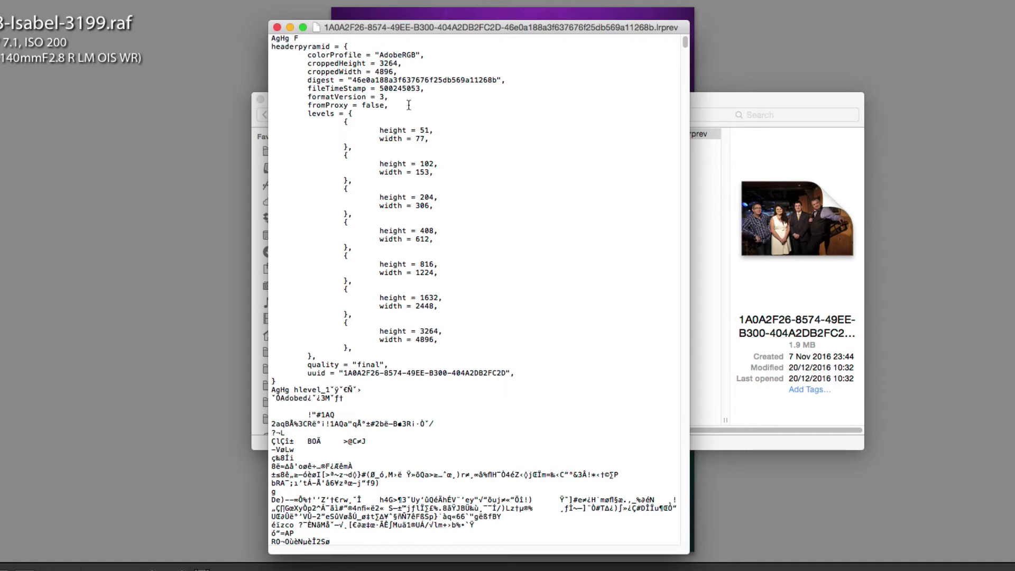
# Close TextEdit and open the .lrprev file with File Juicer via Open With > Other….
pyautogui.click(281, 26)
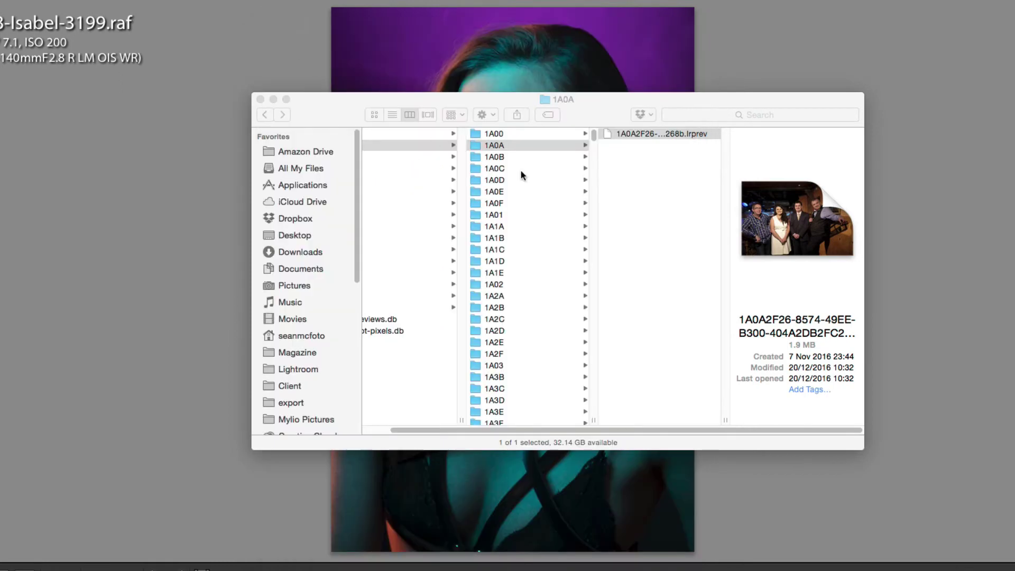
pyautogui.rightClick(655, 135)
pyautogui.moveTo(616, 148)
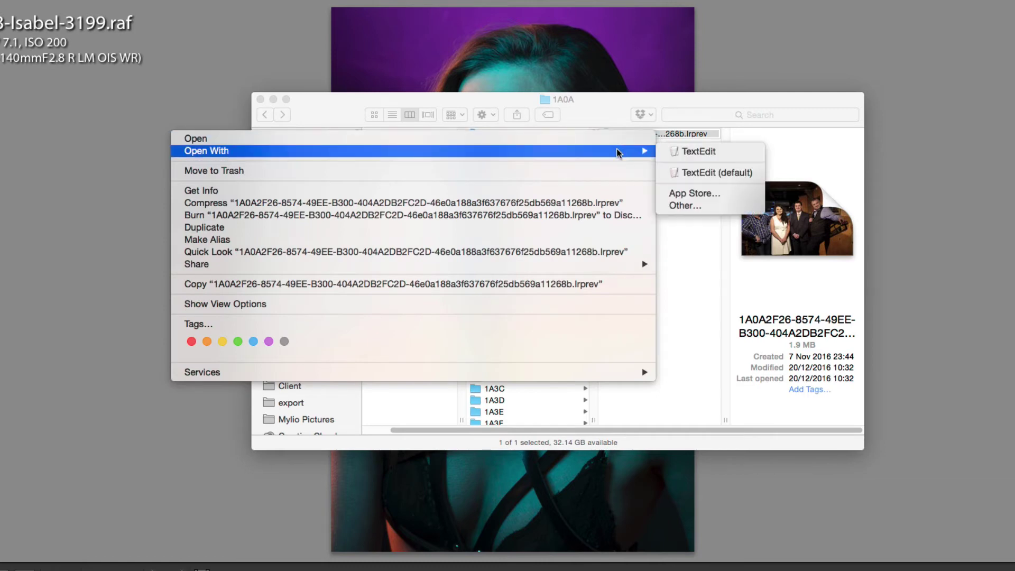
pyautogui.click(701, 205)
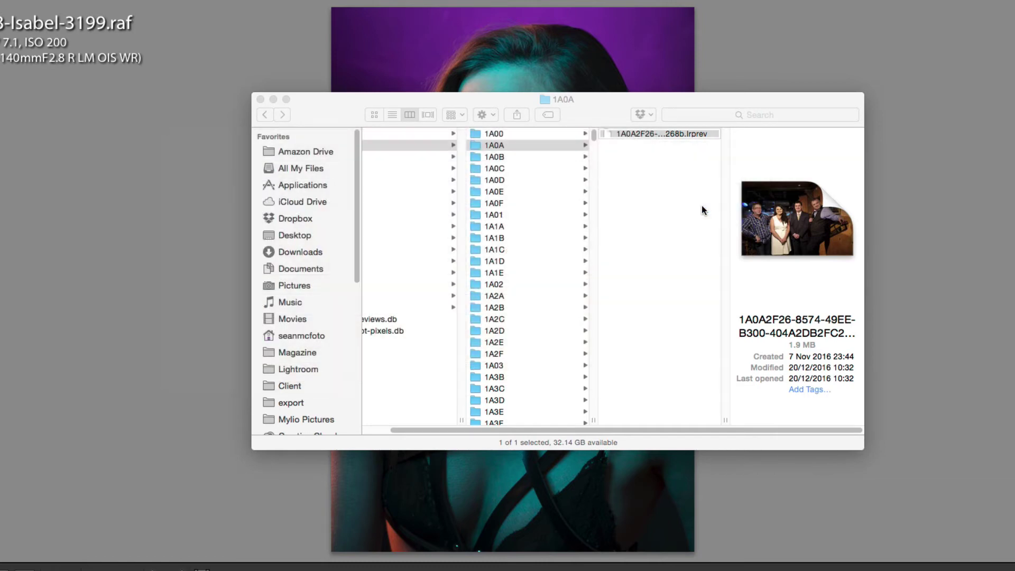
pyautogui.click(455, 178)
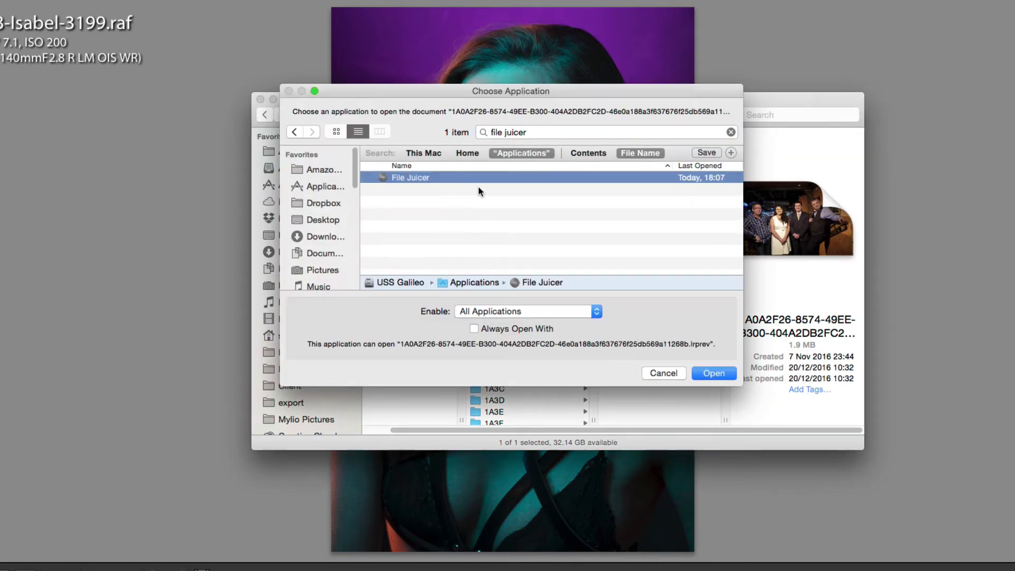
pyautogui.click(708, 373)
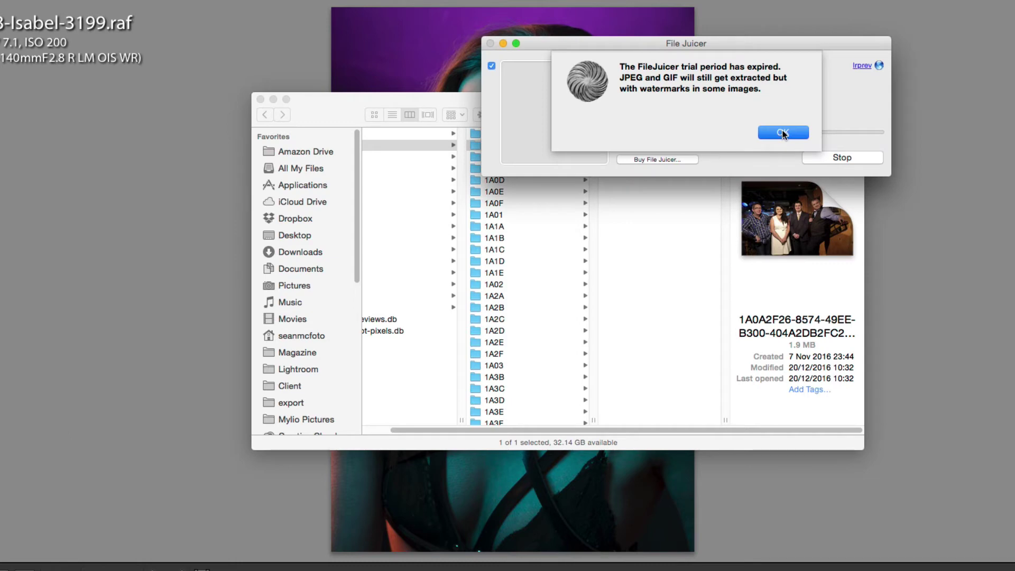
# Dismiss the trial alert and open Juice-1's jpg folder of six extracted JPEGs, selecting the last.
pyautogui.click(782, 134)
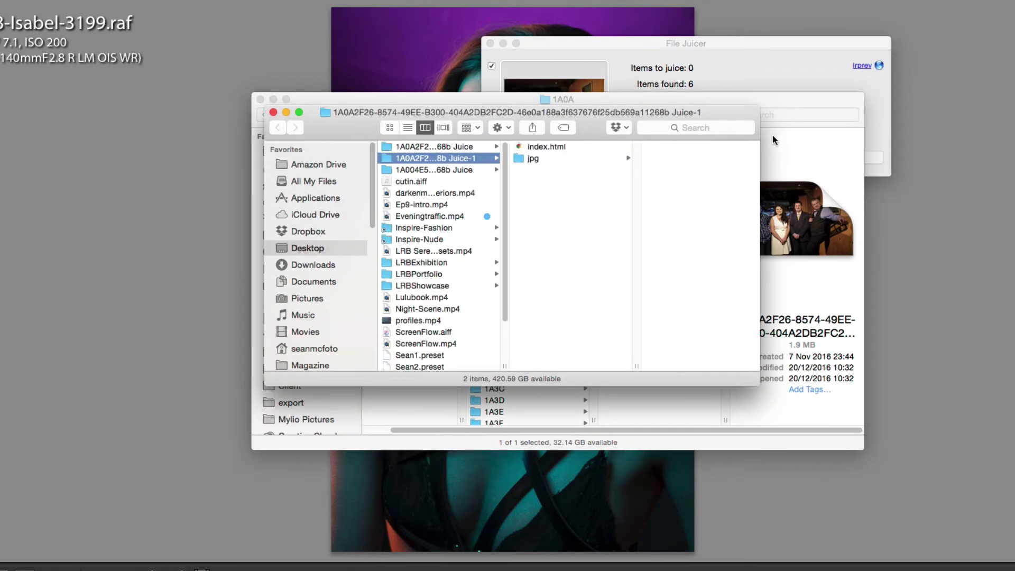
pyautogui.click(548, 158)
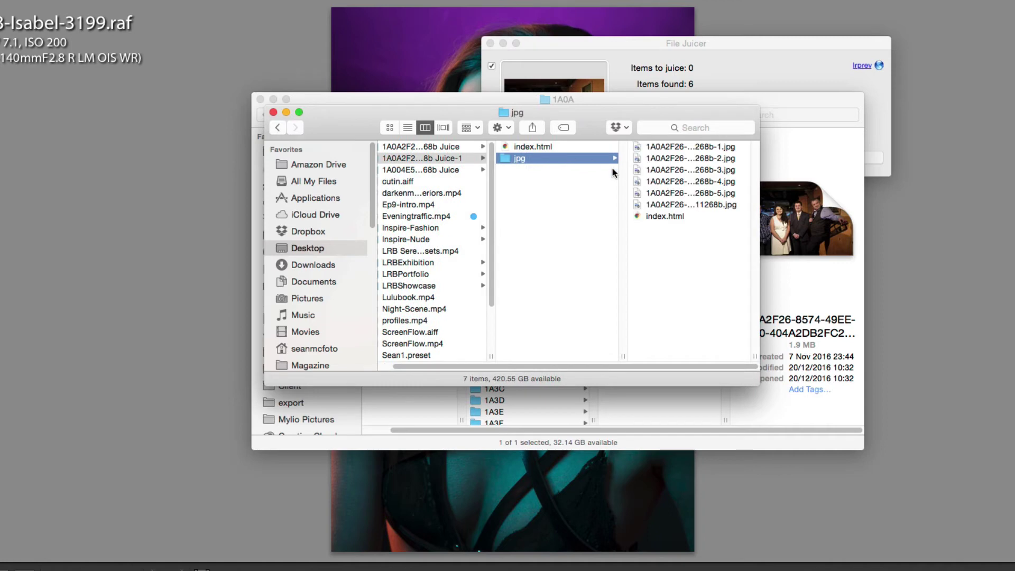
pyautogui.click(682, 206)
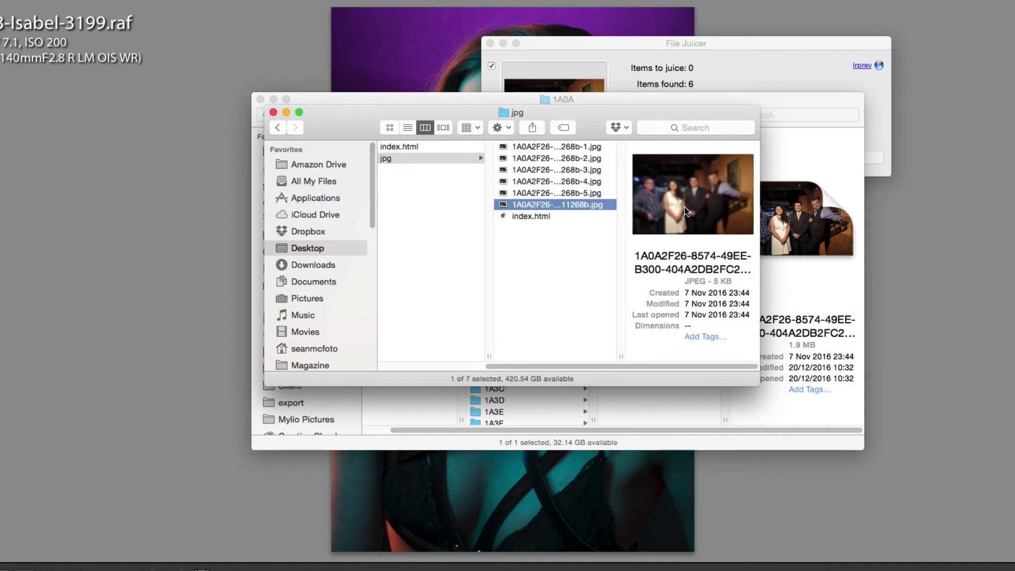
# Quick Look the extracted JPEGs from -5 down to the smallest 14 KB -1, then close it.
pyautogui.press('Up')
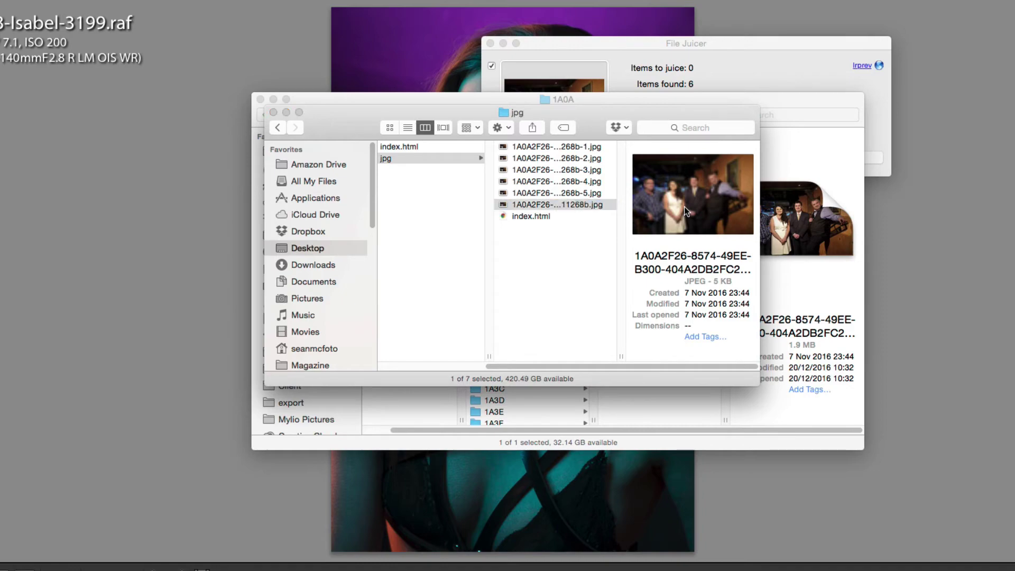
pyautogui.press('space')
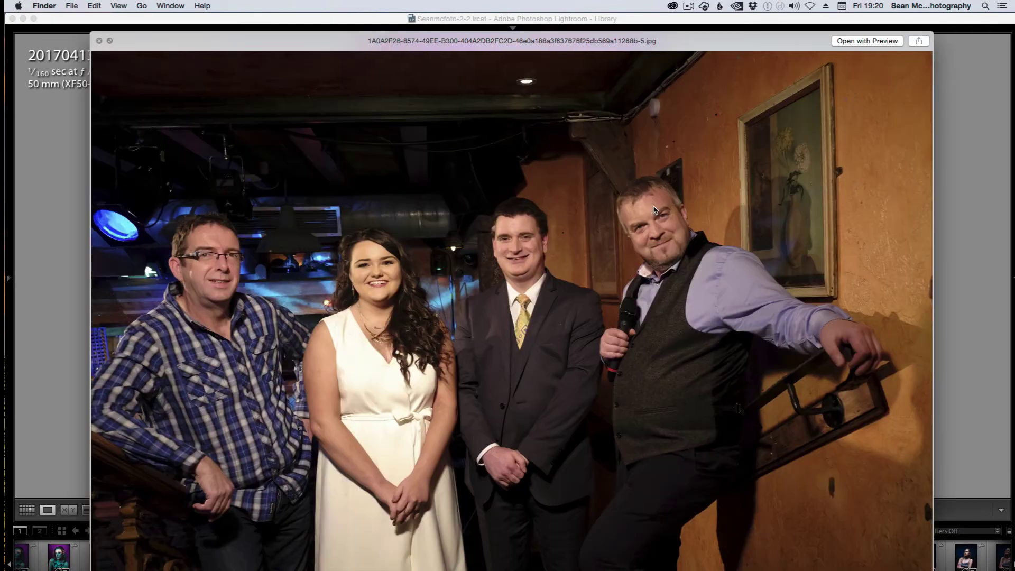
pyautogui.press('Up')
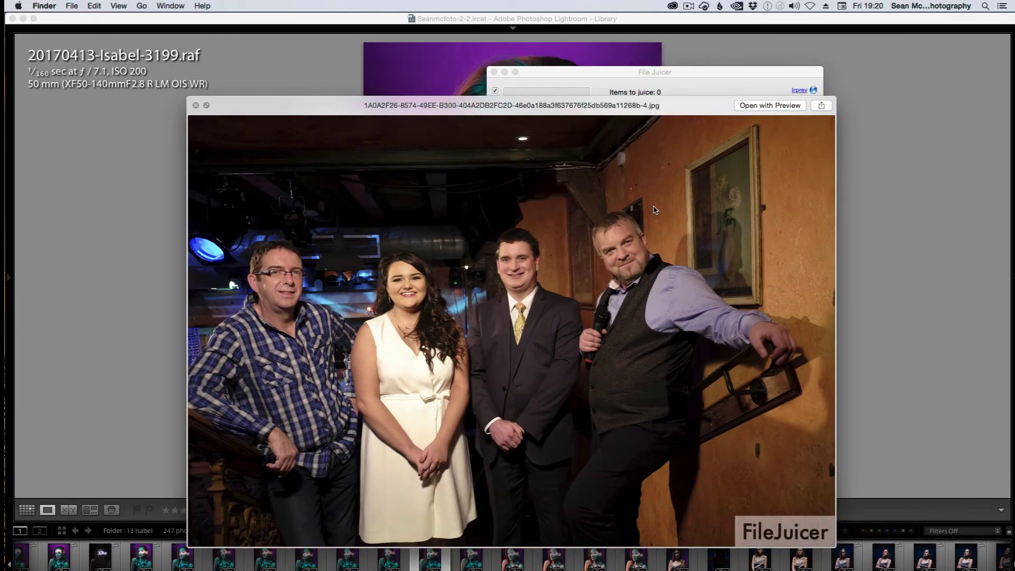
pyautogui.press('Up')
pyautogui.press('Up')
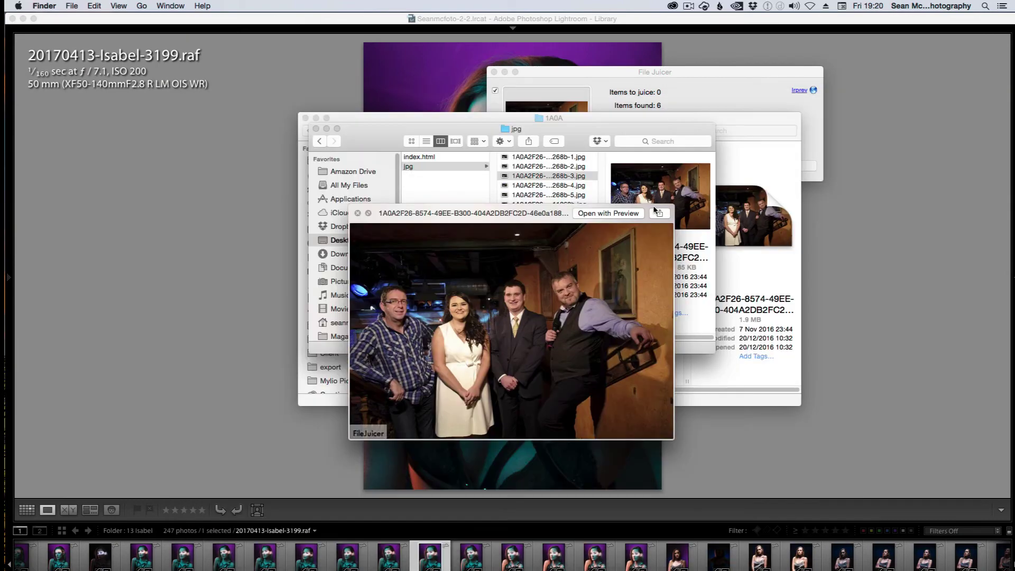
pyautogui.press('Up')
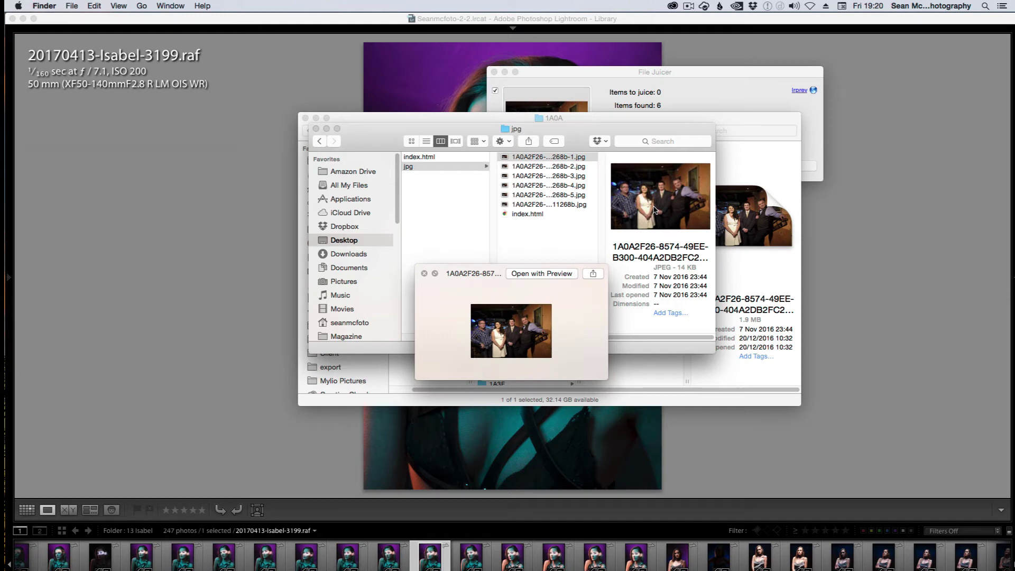
pyautogui.click(424, 273)
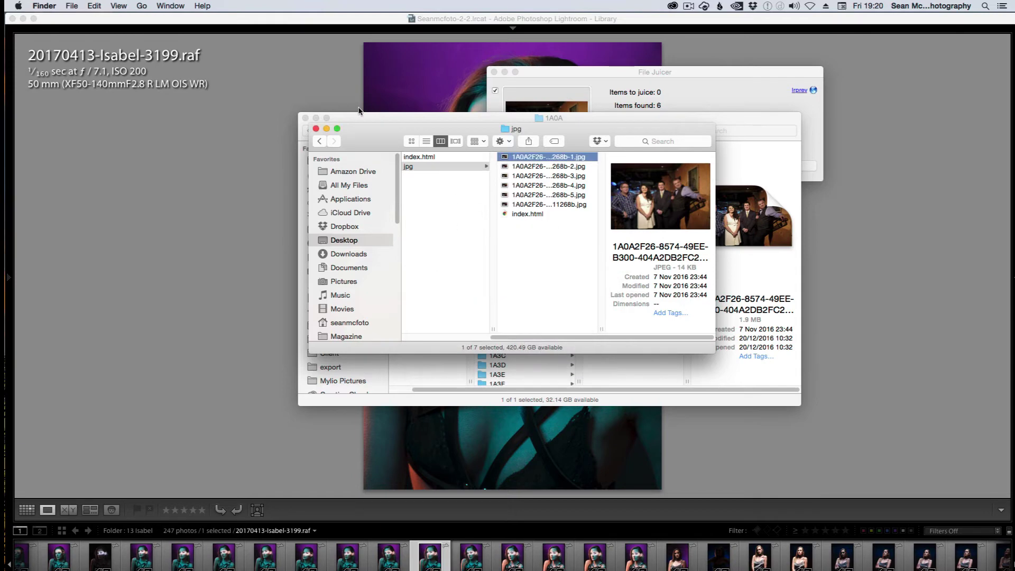
# Run Library > Previews > Build 1:1 Previews on 20170413-Isabel-3201.raf.
pyautogui.click(304, 72)
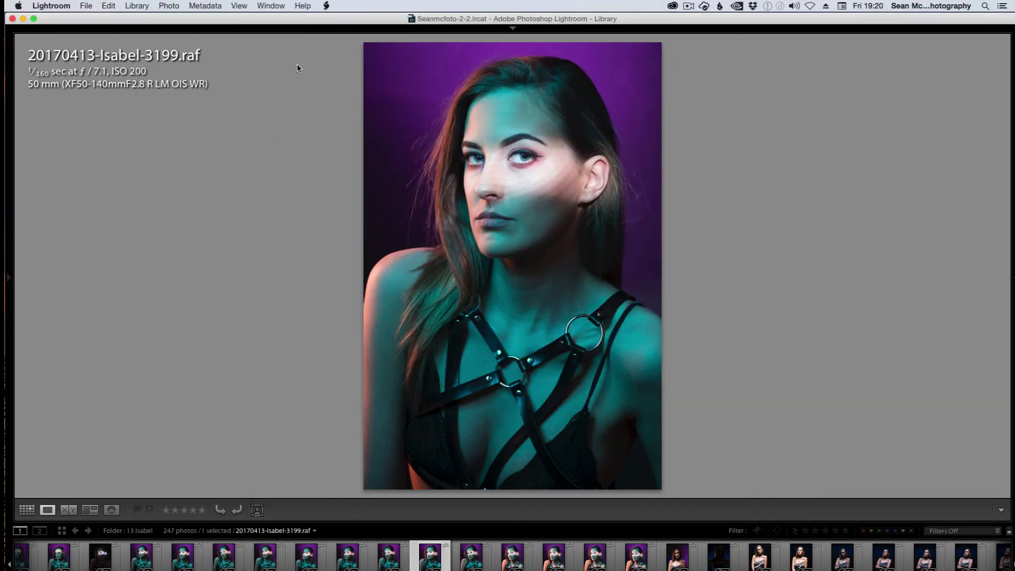
pyautogui.click(136, 5)
pyautogui.moveTo(207, 264)
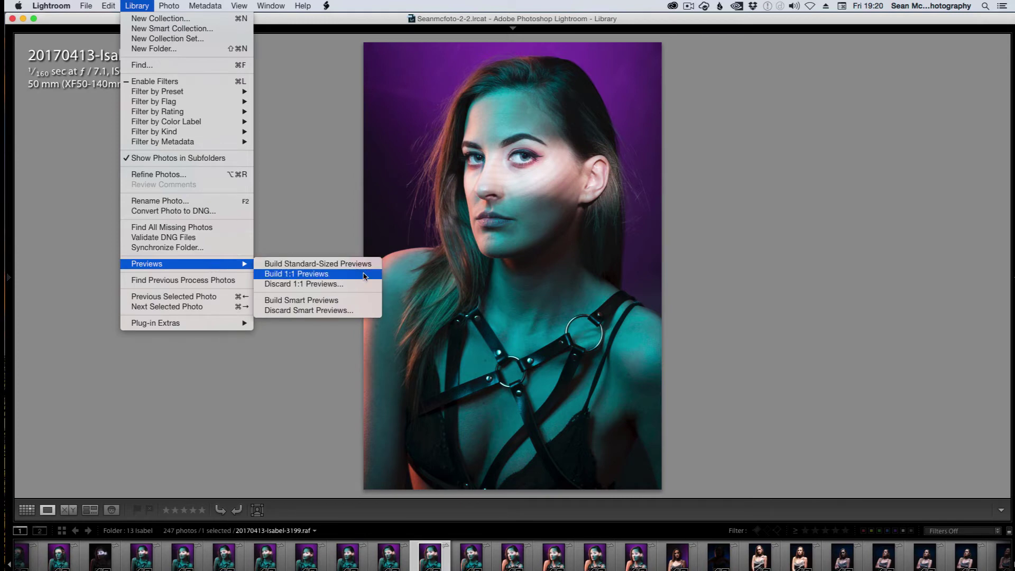
pyautogui.click(368, 302)
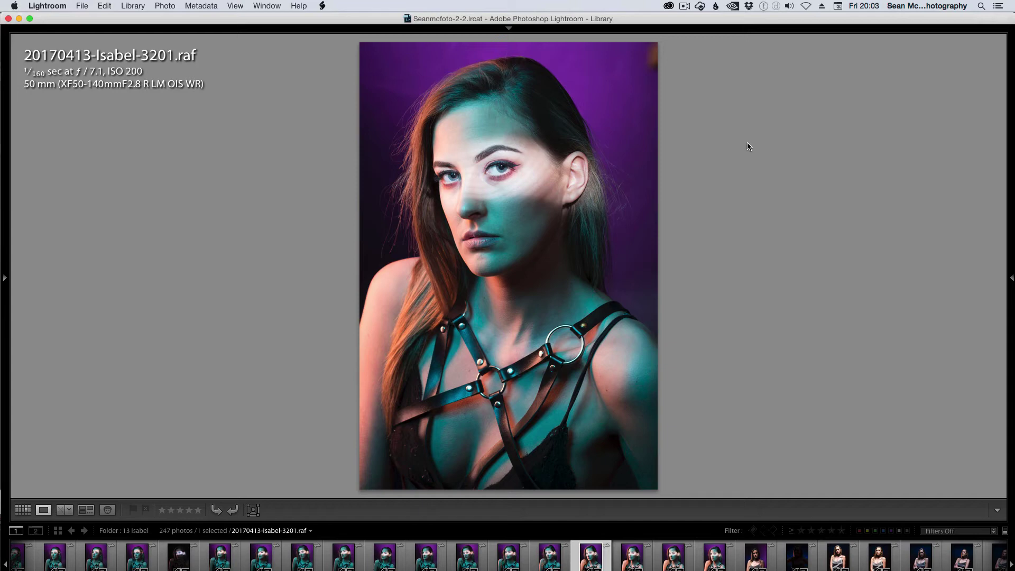
# In Chrome, read the 'Extract preview for lost images' article's ExtractPreviews.lua install steps.
pyautogui.press('super+Tab')
pyautogui.press('super+Tab')
pyautogui.press('super+Tab')
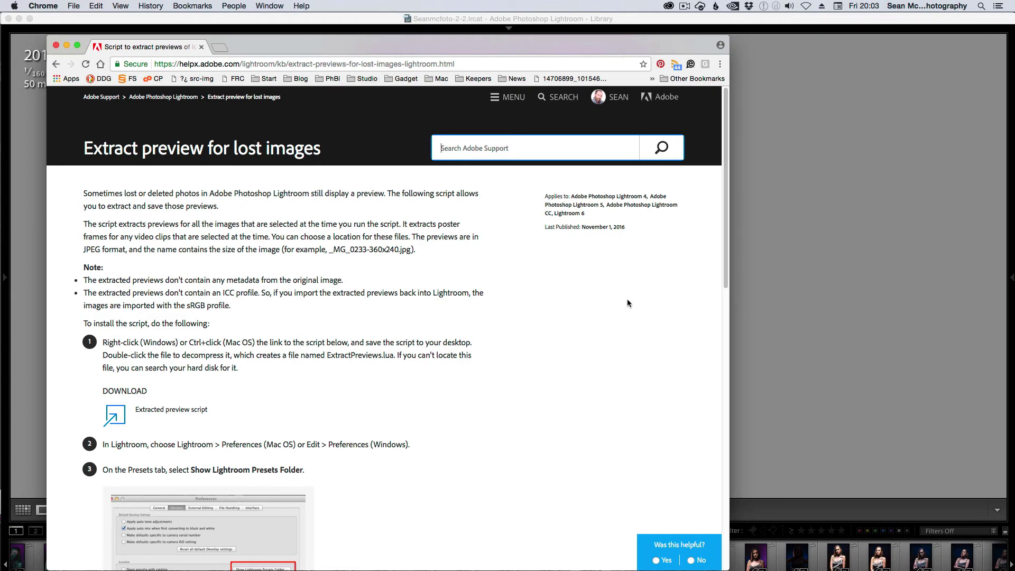
pyautogui.scroll(-2, 719, 164)
pyautogui.scroll(-5, 708, 182)
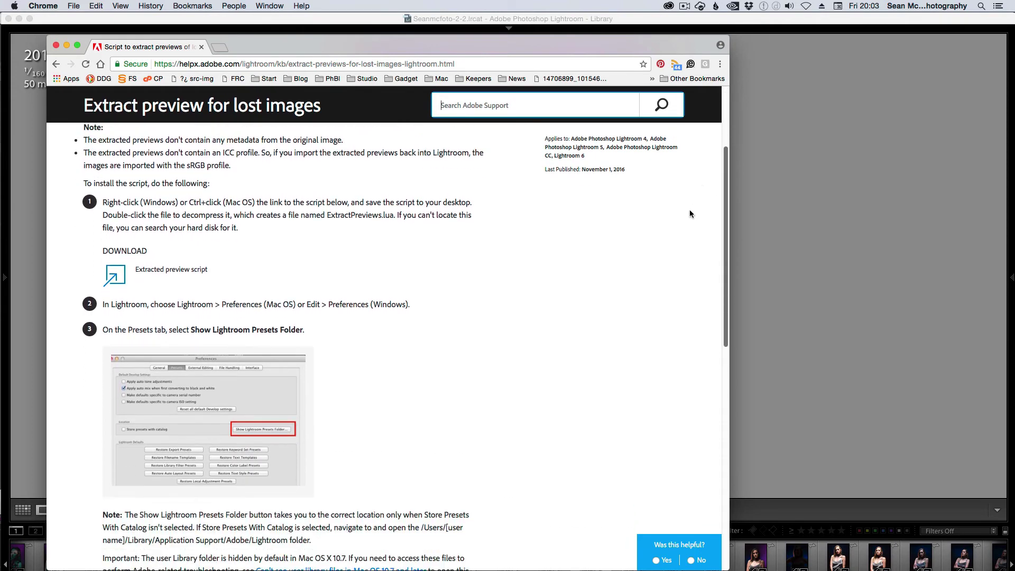
pyautogui.scroll(-15, 689, 214)
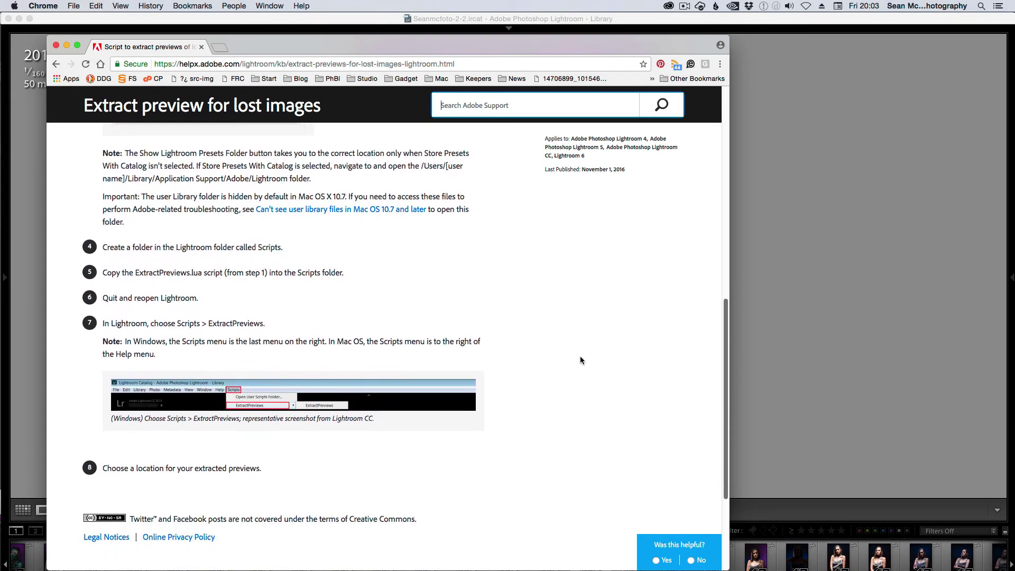
pyautogui.scroll(18, 572, 382)
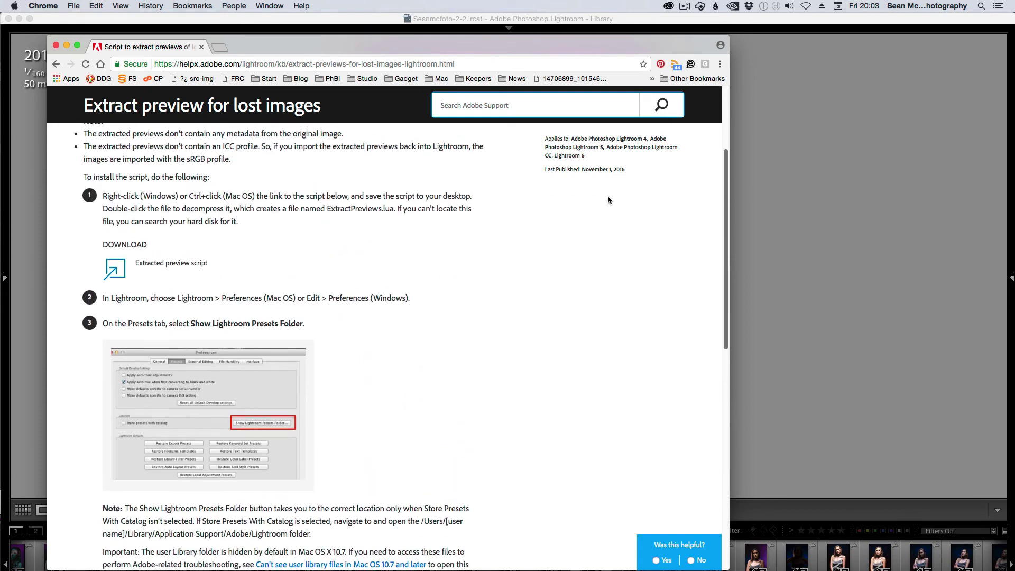
pyautogui.scroll(6, 607, 196)
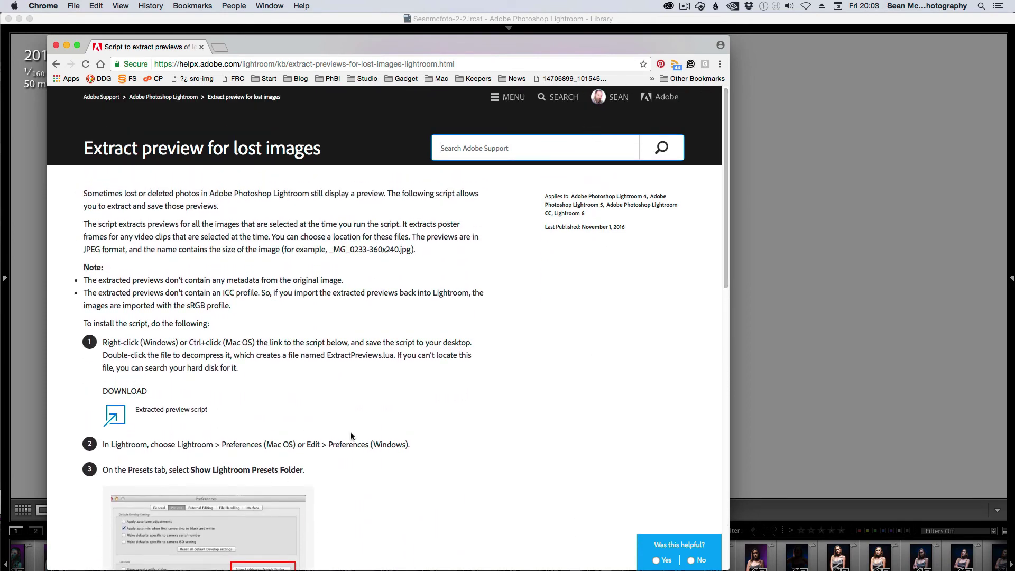
# Run the ExtractPreviews script on photo 20170413-Isabel-3201, saving its full-size preview to the Previews folder.
pyautogui.click(785, 208)
pyautogui.click(323, 6)
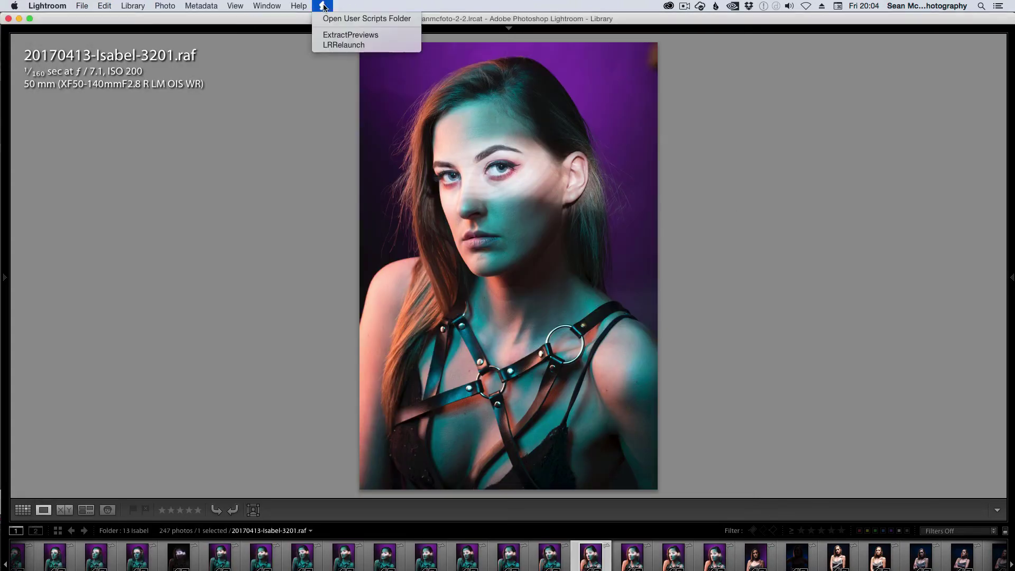
pyautogui.click(378, 36)
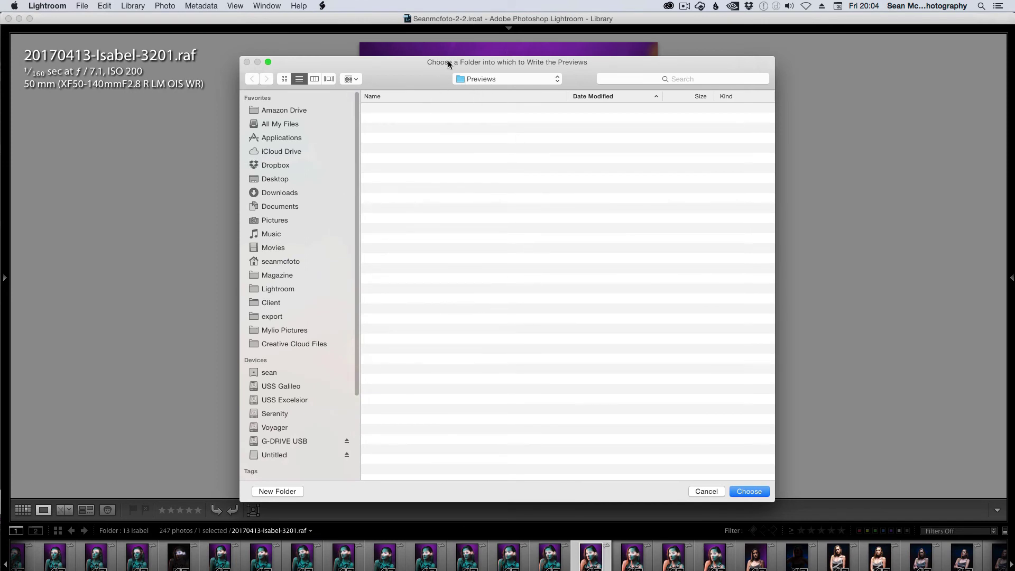
pyautogui.click(488, 79)
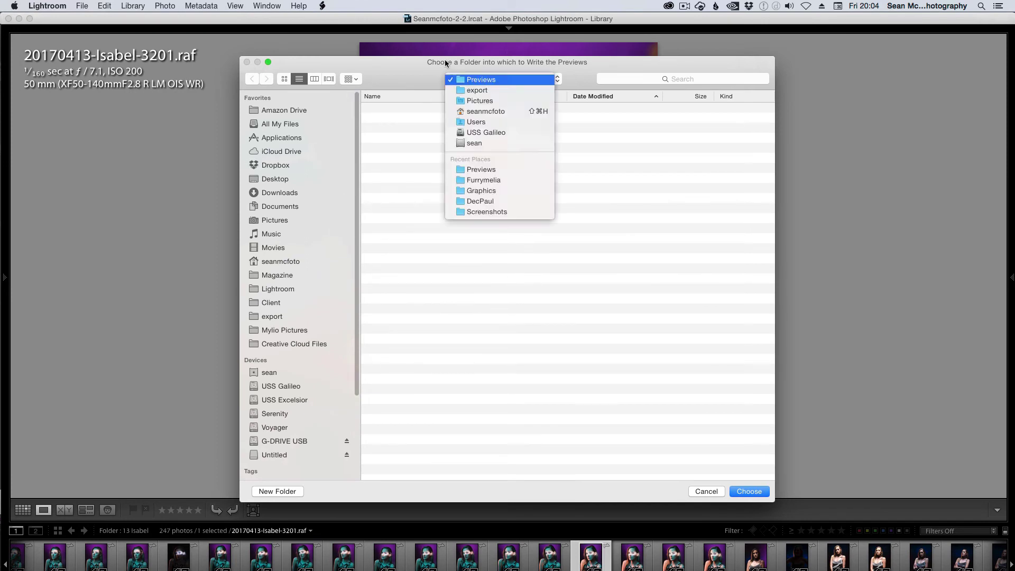
pyautogui.click(750, 492)
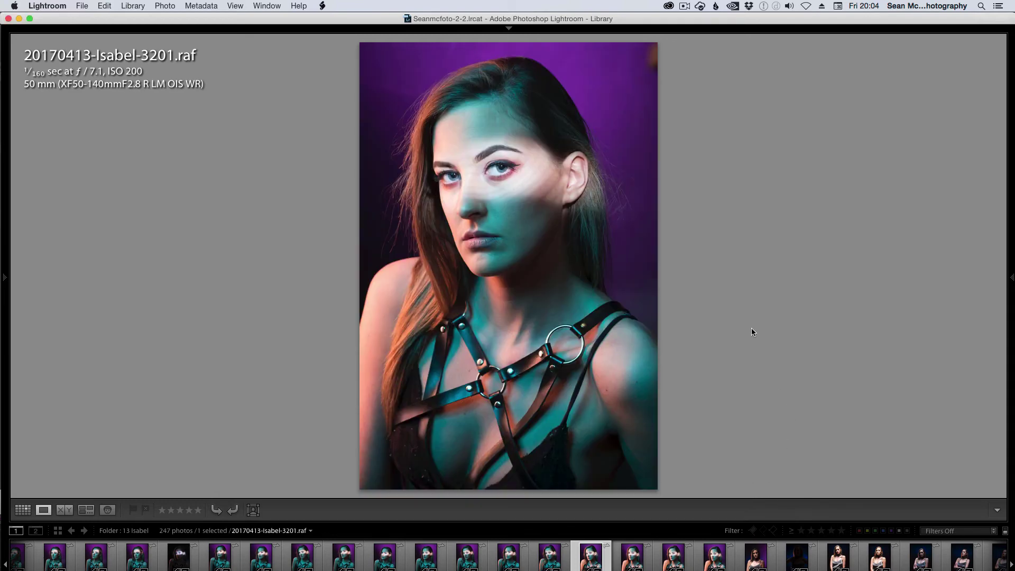
# Quick Look 20170413-Isabel-3201-6000x4000.jpg (5.7 MB) in Finder's Previews folder twice, then close it.
pyautogui.press('super+Tab')
pyautogui.press('super+Tab')
pyautogui.press('super+Tab')
pyautogui.press('super+Tab')
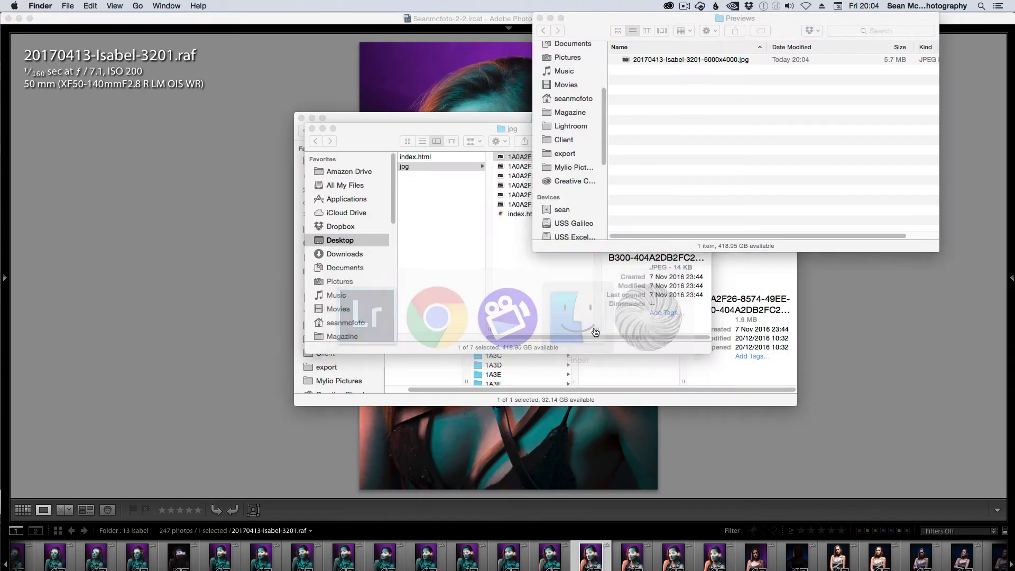
pyautogui.click(695, 60)
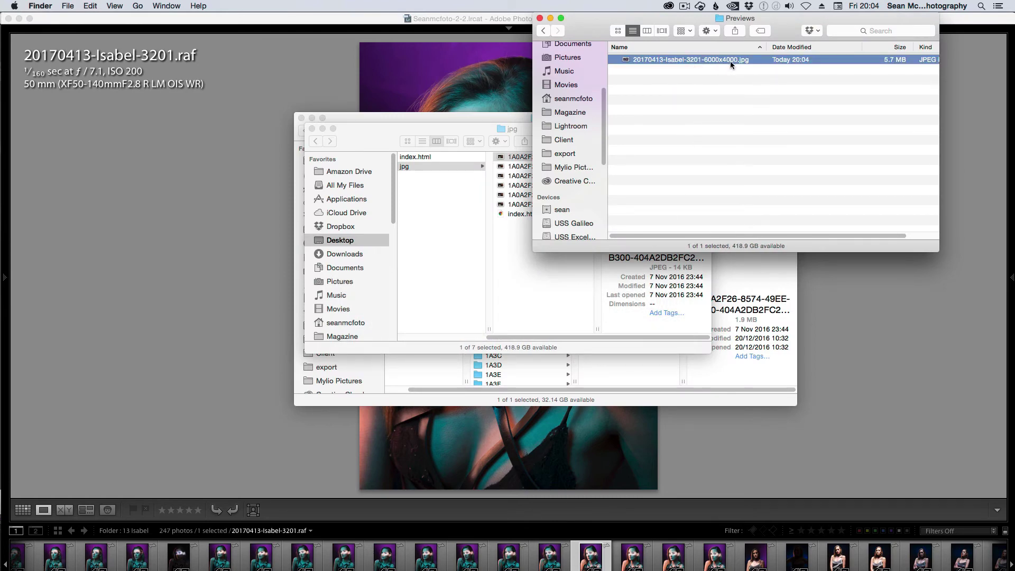
pyautogui.press('space')
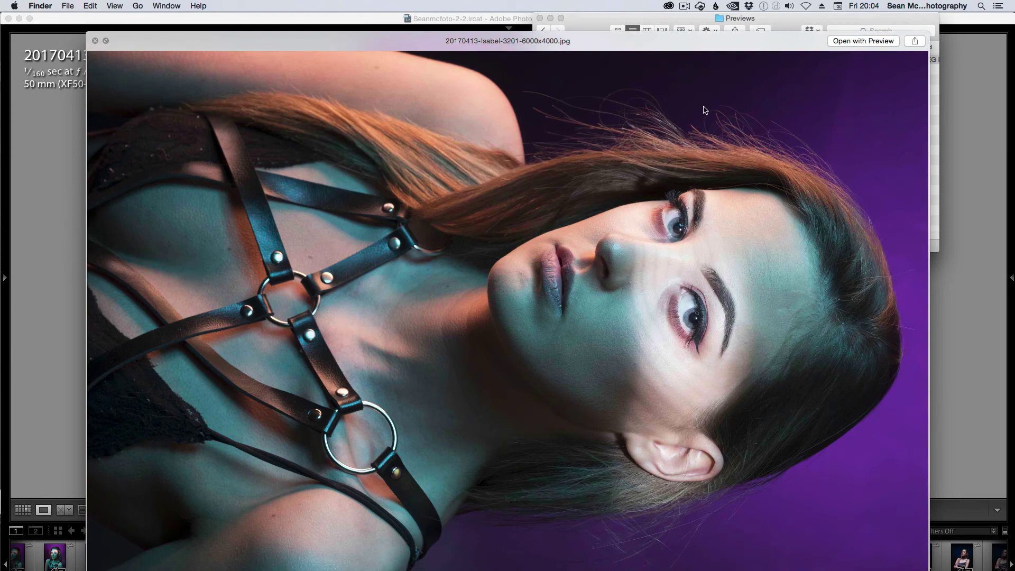
pyautogui.press('space')
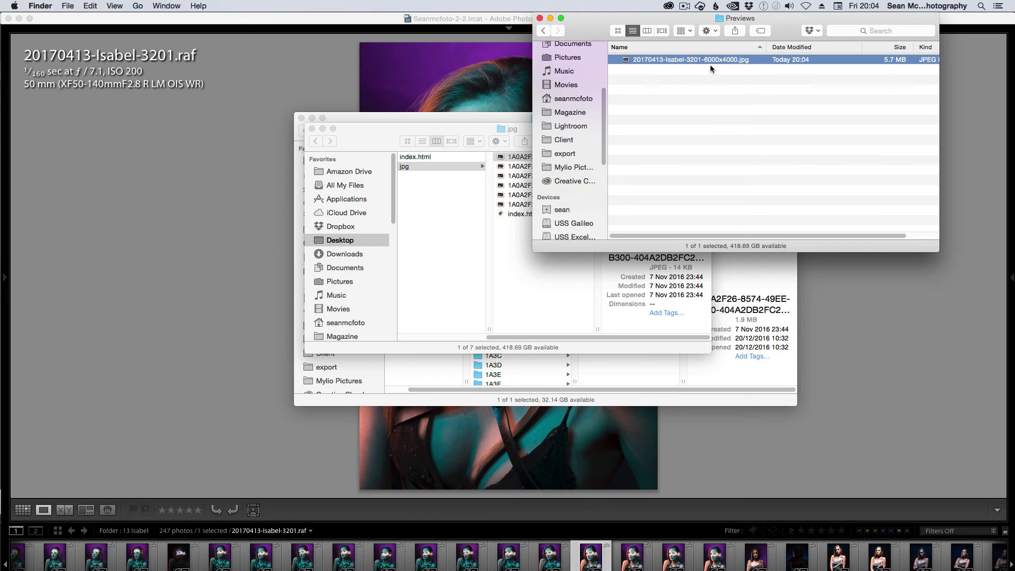
pyautogui.press('space')
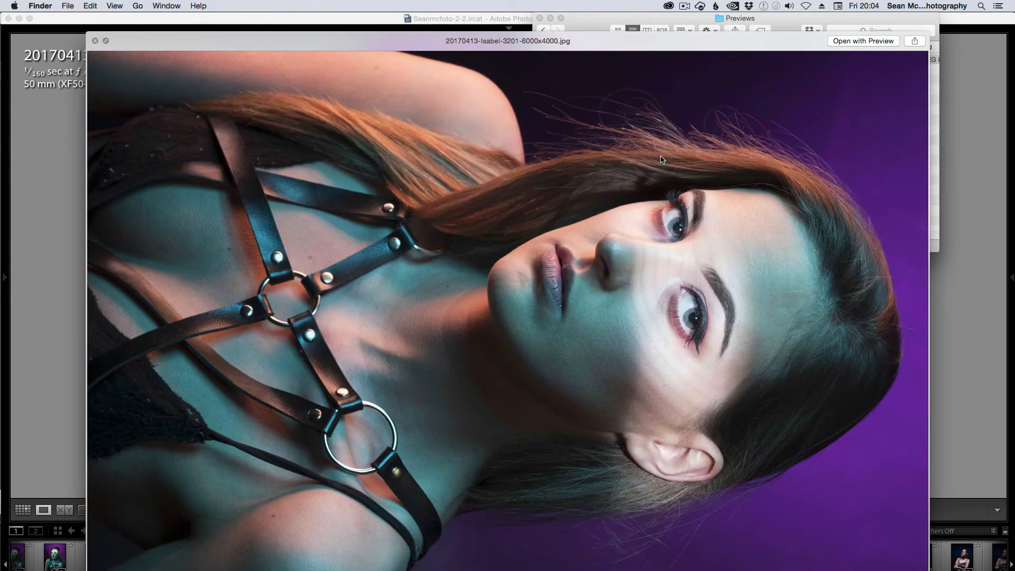
pyautogui.press('space')
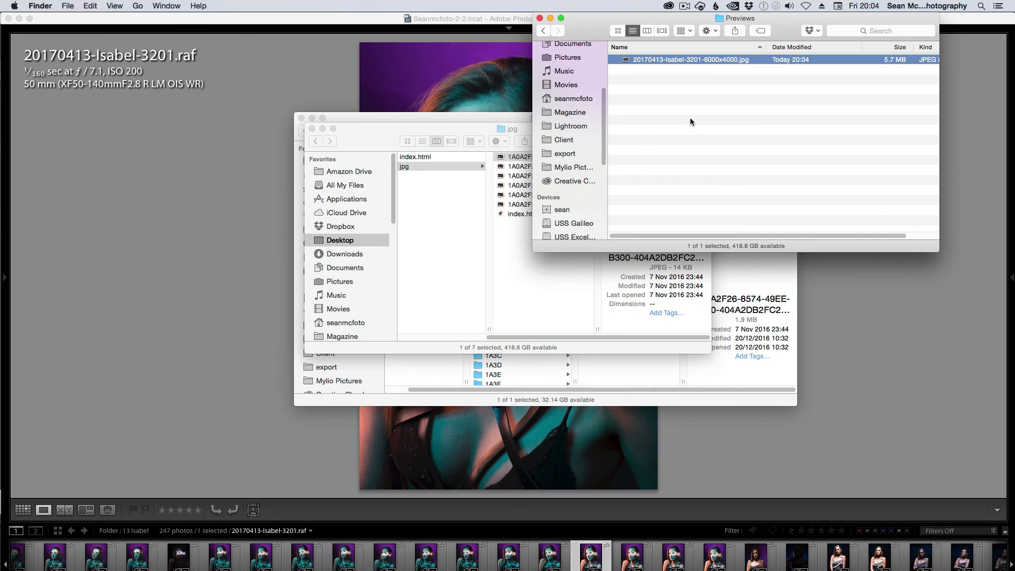
# In Grid view, select photos 3198–3201 and run ExtractPreviews into the Previews folder.
pyautogui.click(482, 510)
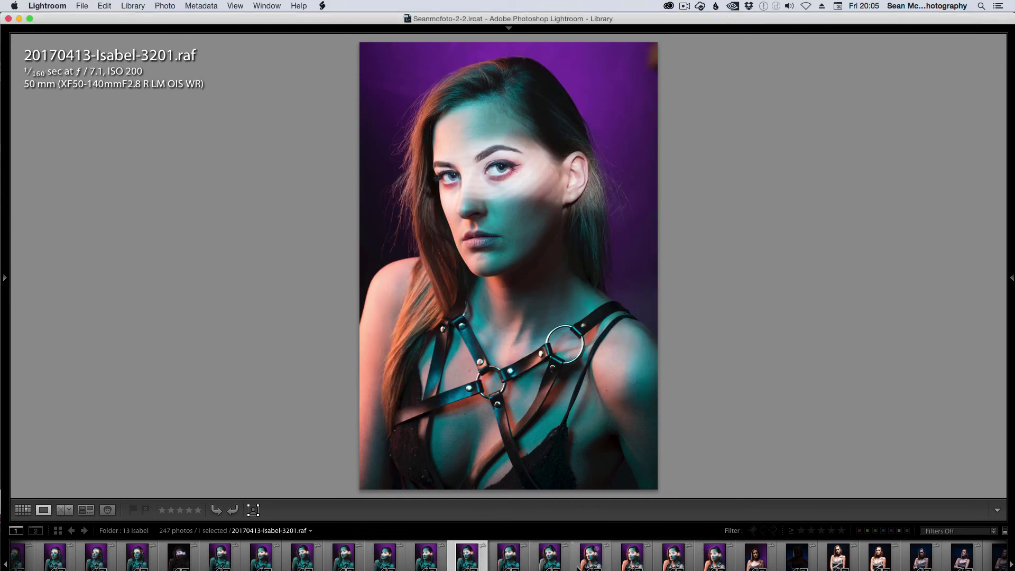
pyautogui.press('g')
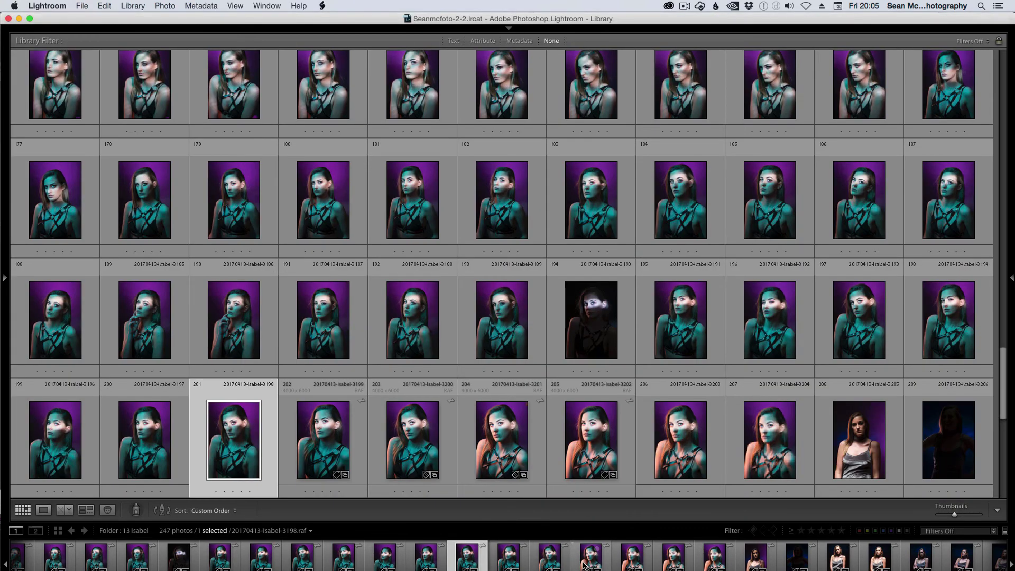
pyautogui.keyDown('shift'); pyautogui.click(588, 563); pyautogui.keyUp('shift')
pyautogui.click(322, 6)
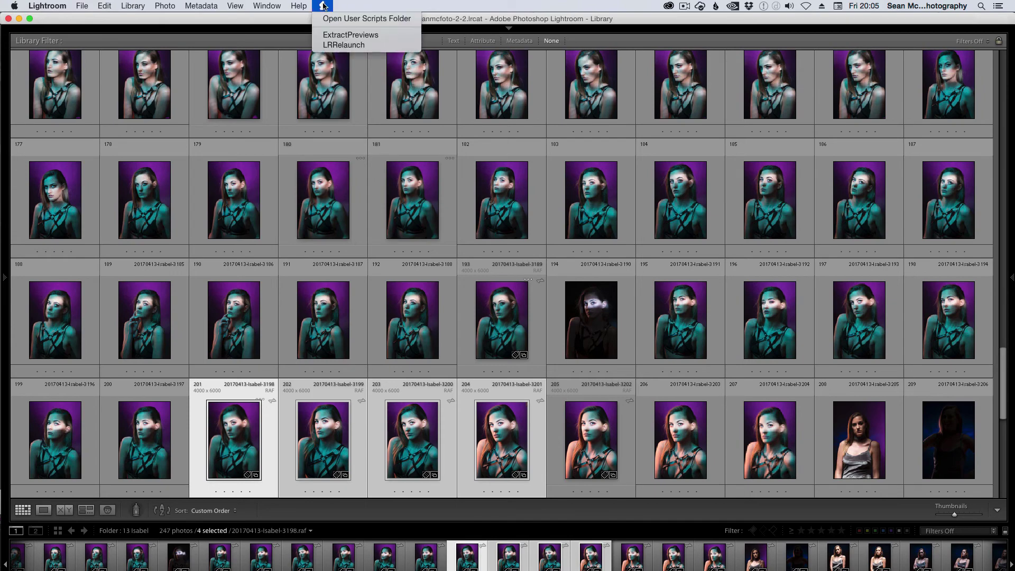
pyautogui.click(350, 37)
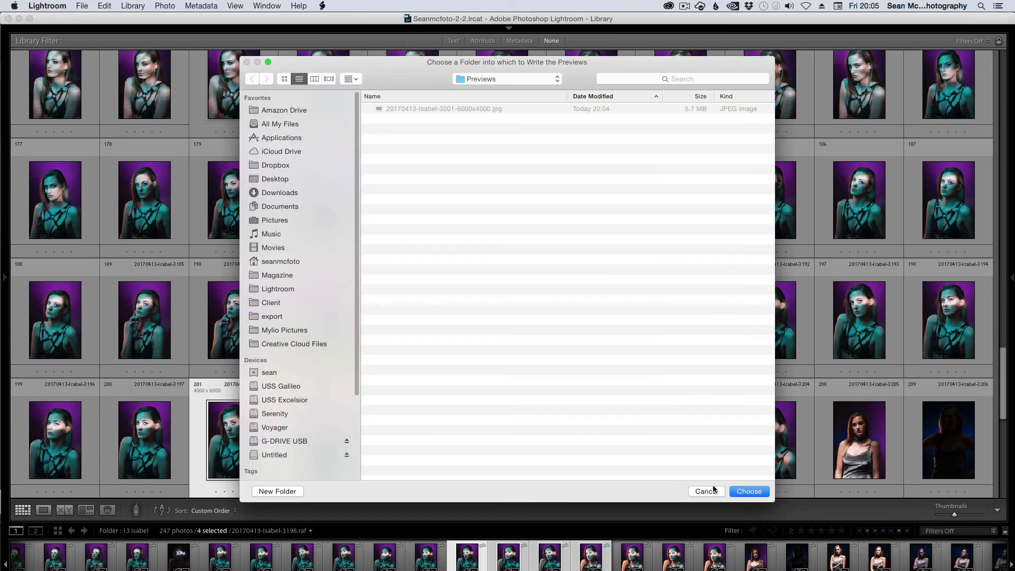
pyautogui.click(751, 492)
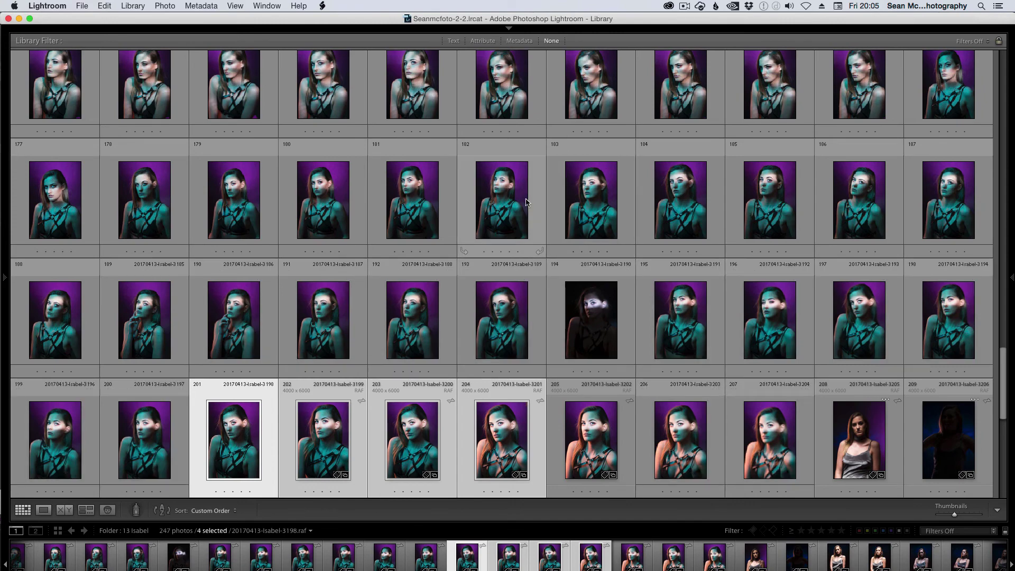
# Quick Look through the extracted JPEGs in Finder, noting the 3198 preview is only 2048x1365.
pyautogui.press('super+Tab')
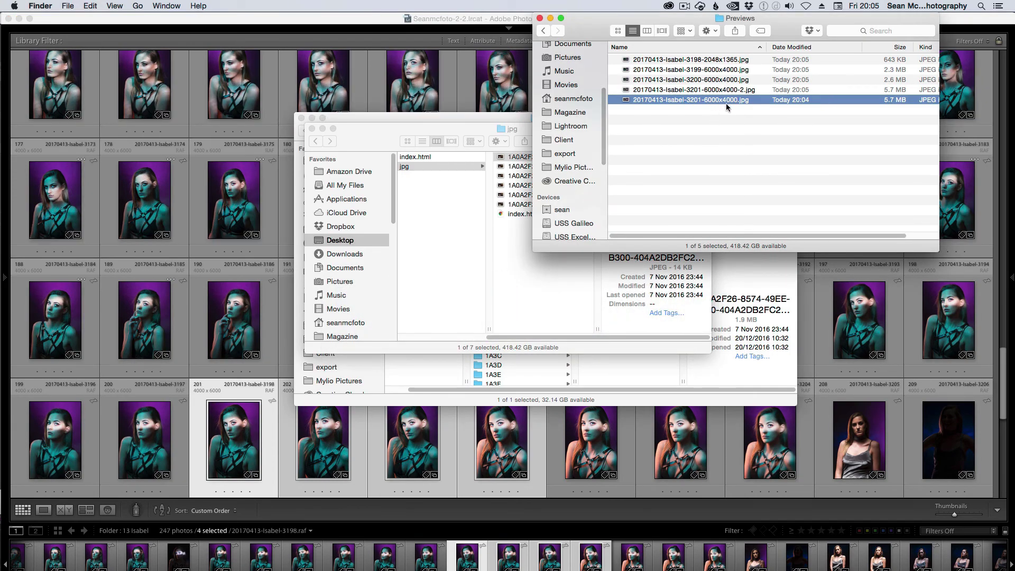
pyautogui.press('space')
pyautogui.press('Up')
pyautogui.press('Up')
pyautogui.press('Up')
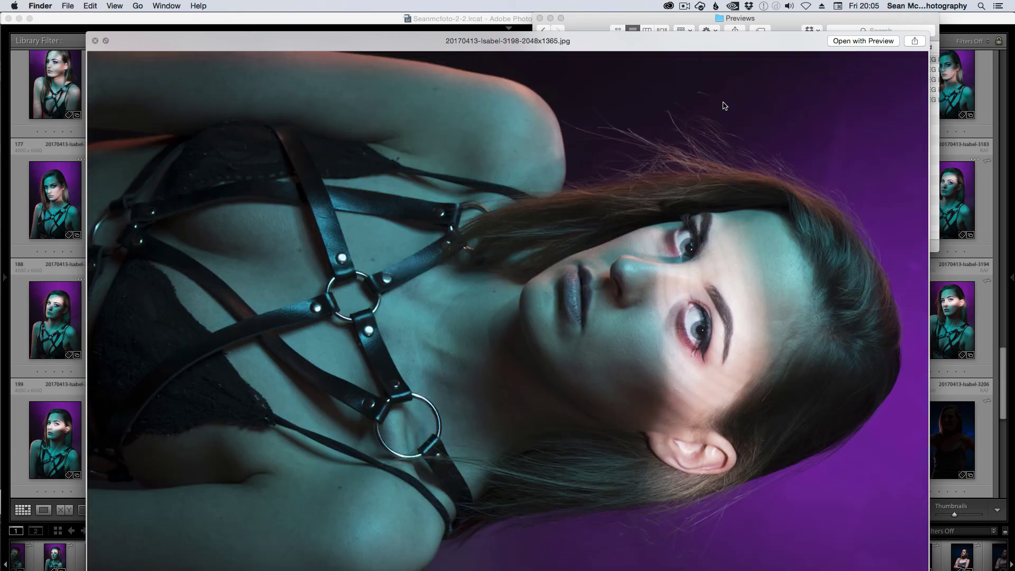
pyautogui.click(96, 41)
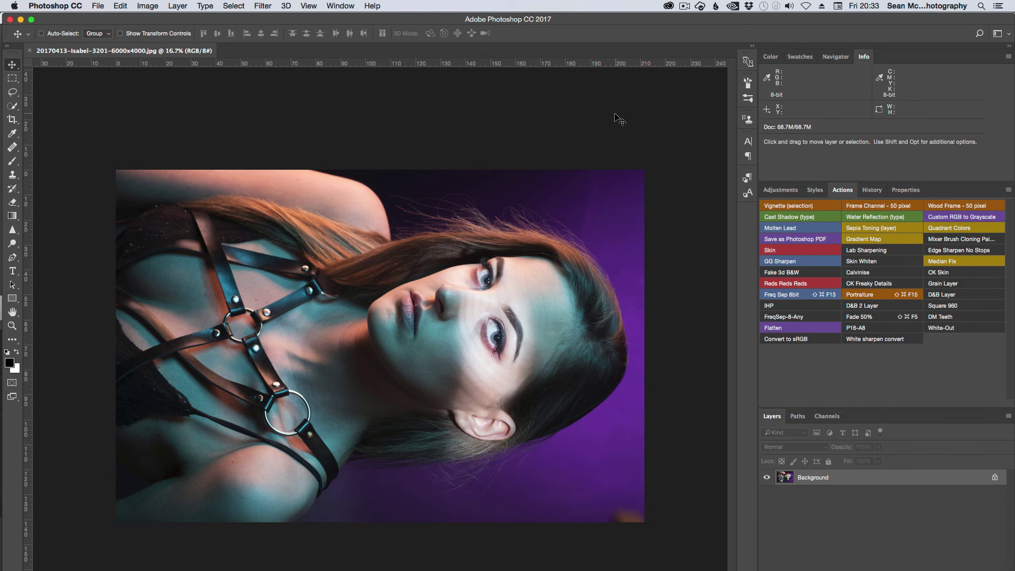
# Assign the Adobe RGB (1998) profile to 20170413-Isabel-3201-6000x4000.jpg via Edit > Assign Profile.
pyautogui.click(120, 5)
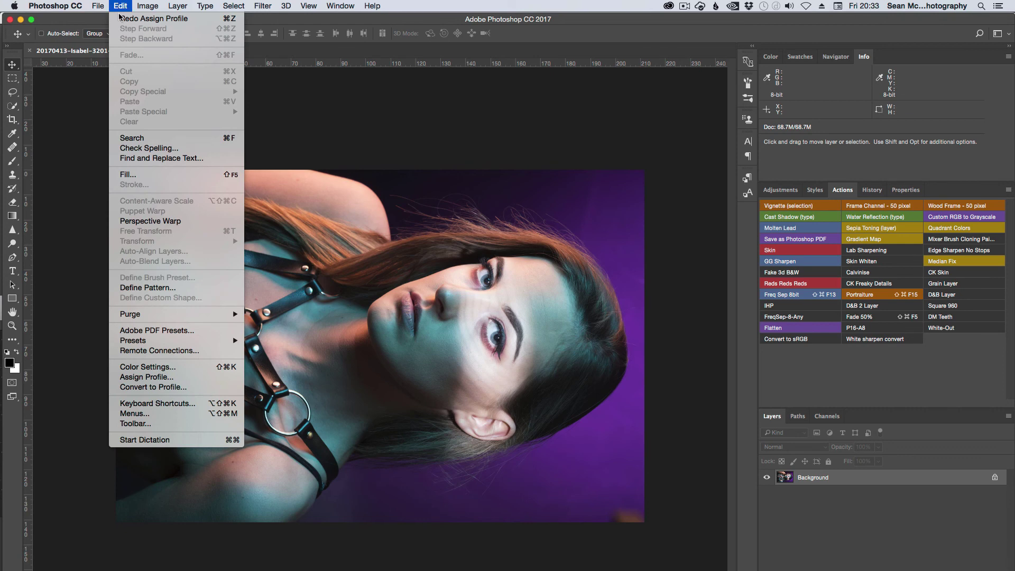
pyautogui.click(154, 377)
pyautogui.click(384, 329)
pyautogui.click(625, 290)
pyautogui.press('v')
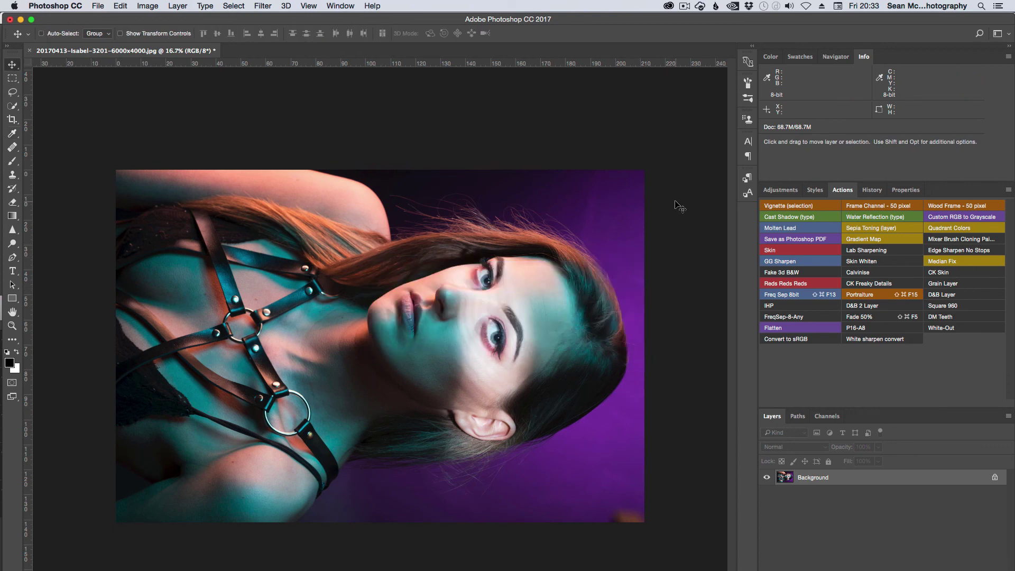